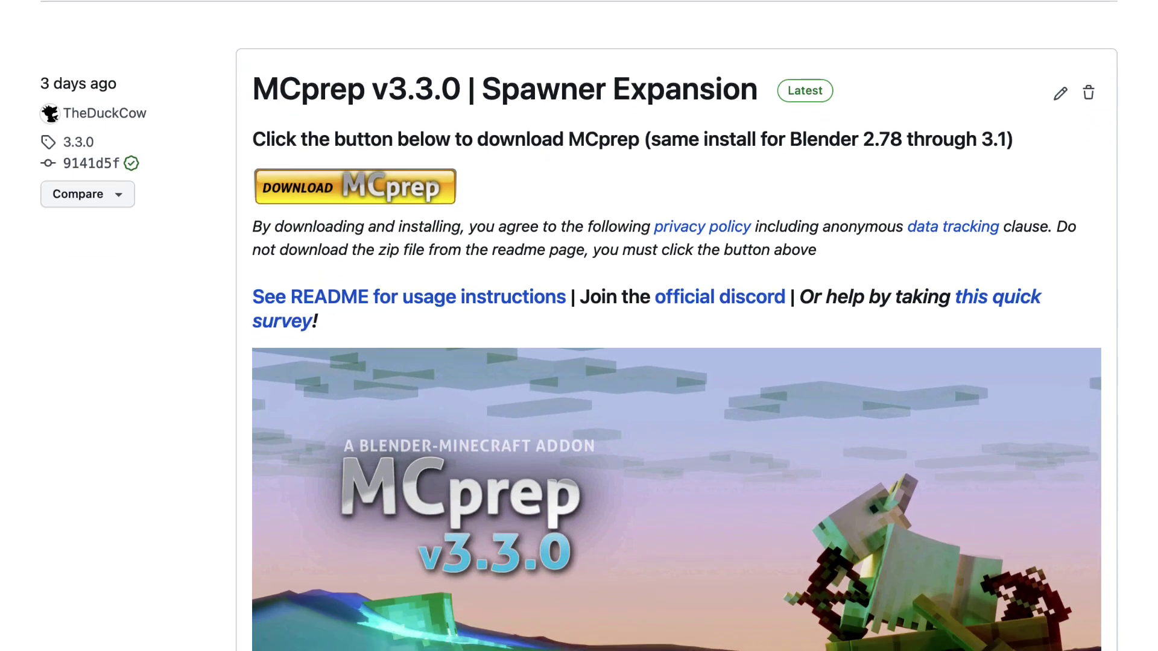
- Read through the new features in the MCprep v3.3.0 release notes
scroll(676, 326, "down", 12)
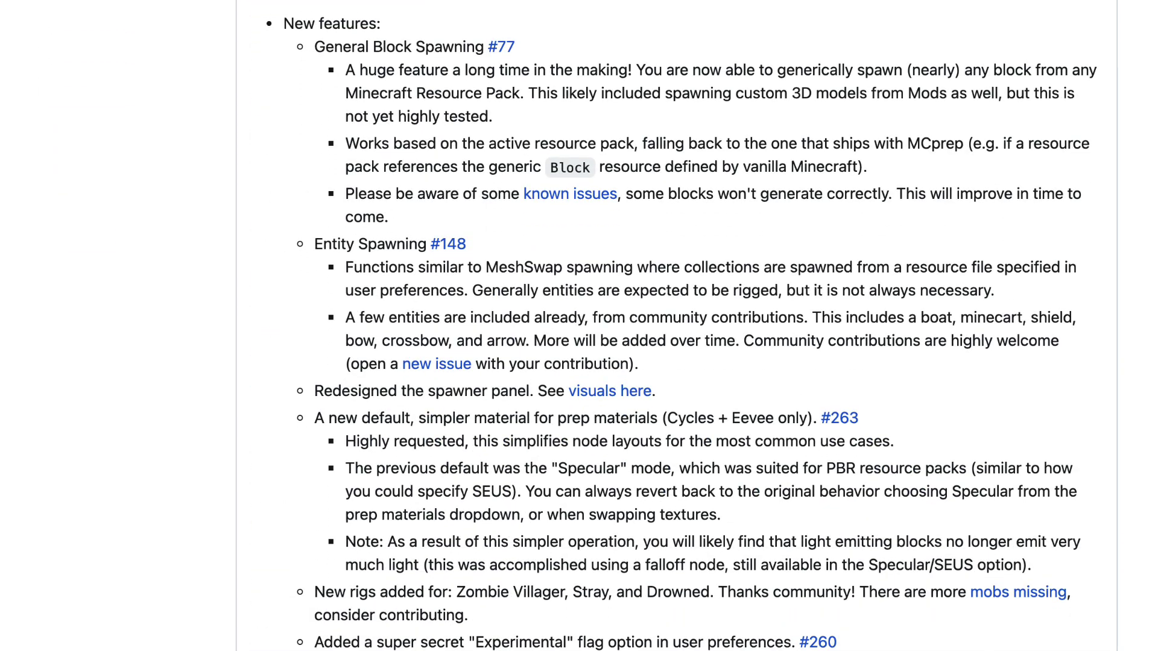
scroll(676, 325, "down", 5)
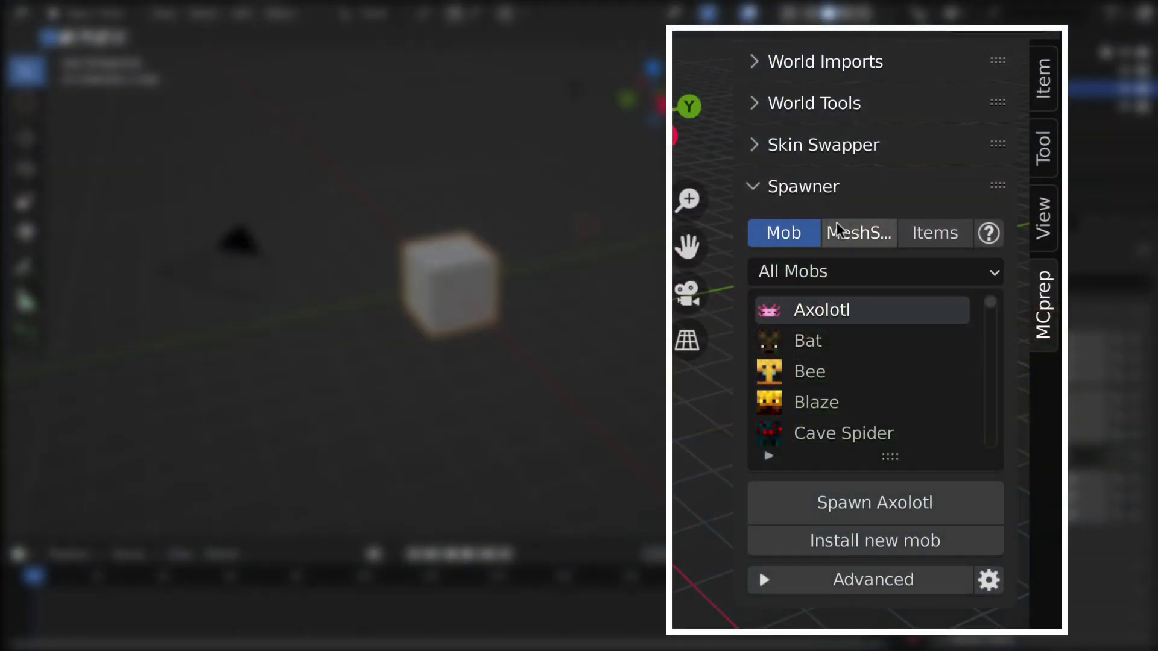
- Look through the MeshSwap and Items lists in the old Spawner layout and narrow the sidebar
left_click(840, 231)
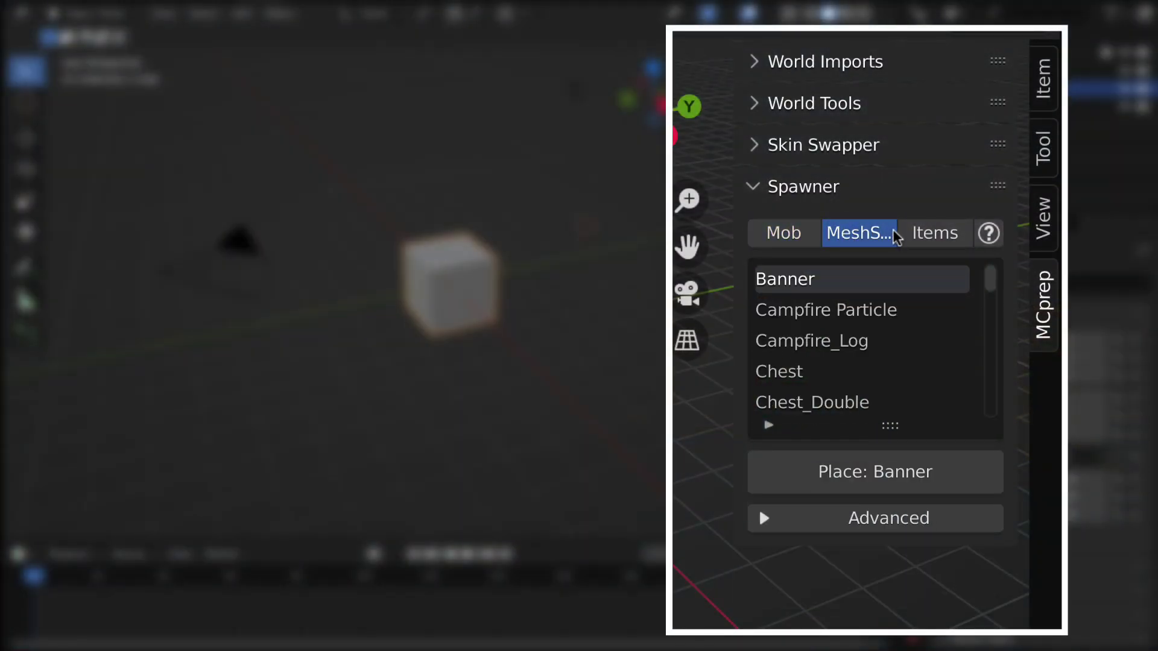
left_click(927, 233)
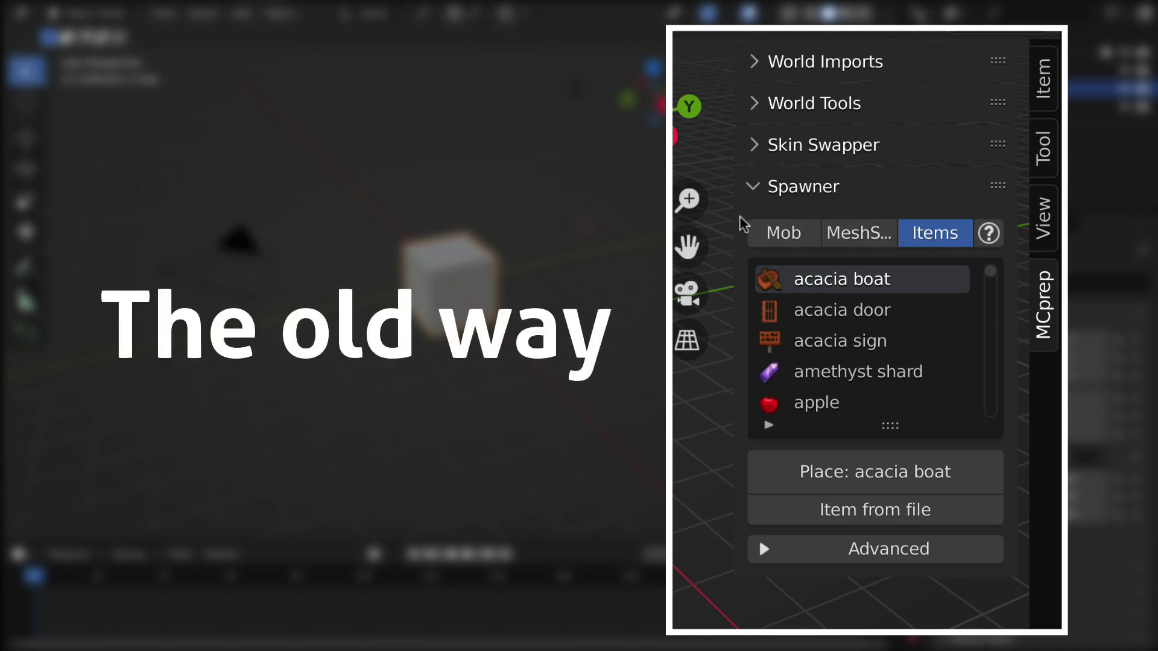
left_click_drag(740, 223, 874, 215)
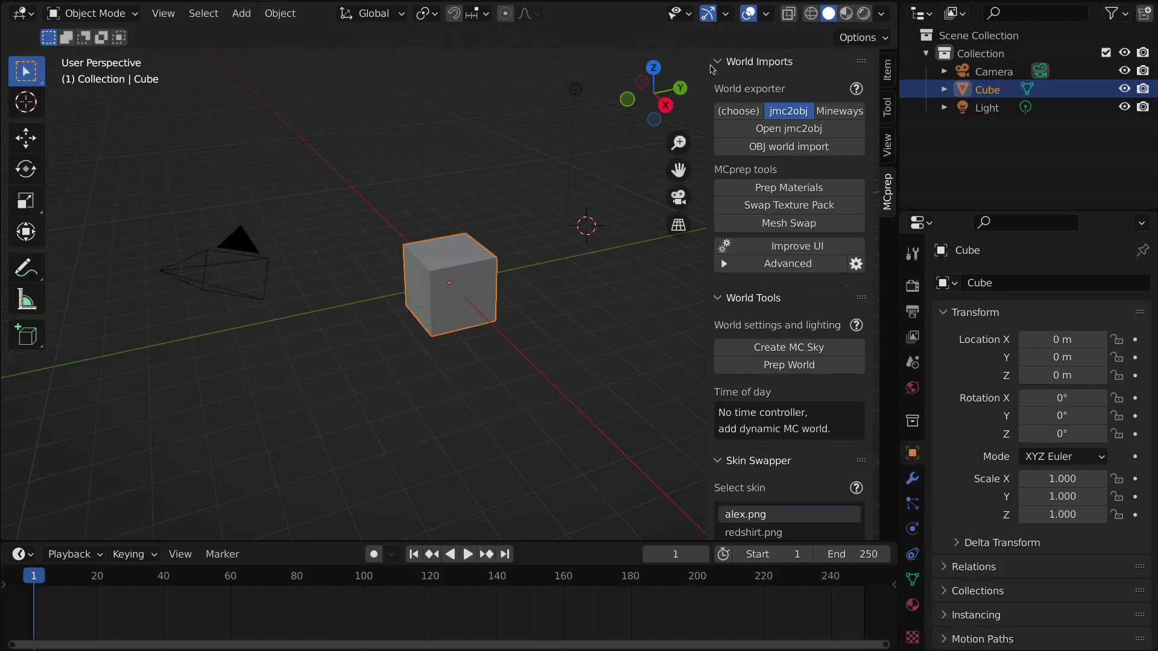
- Expand the redesigned Spawner section and examine the MCprep spawner categories offered for adding objects
left_click_drag(718, 62, 718, 181)
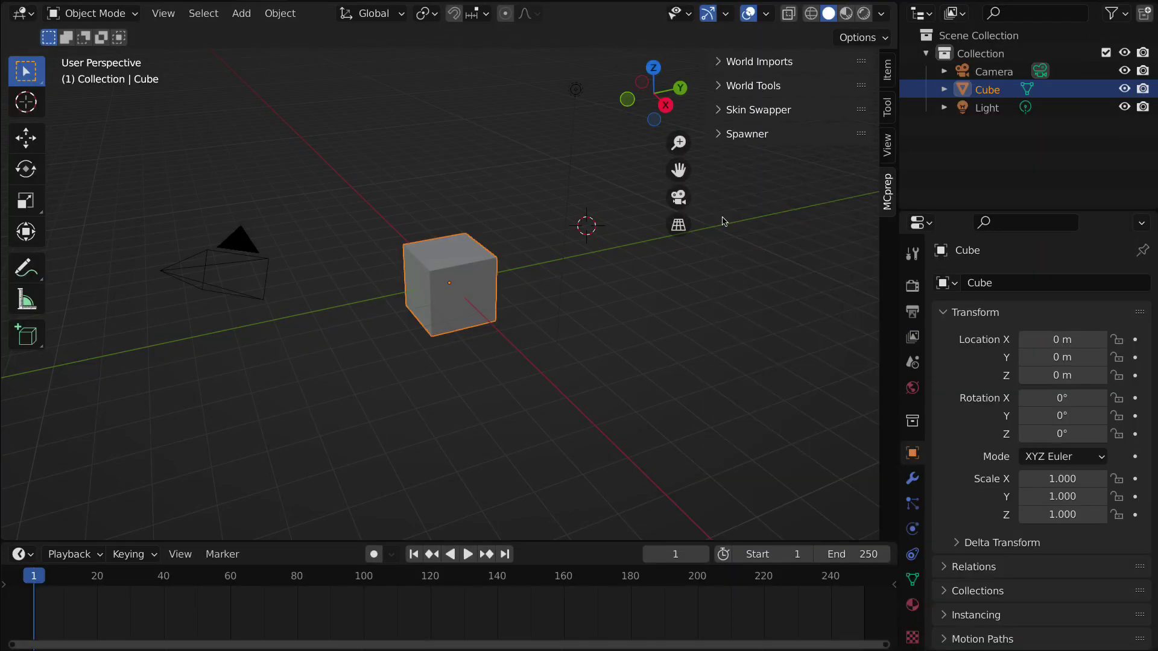
left_click(718, 134)
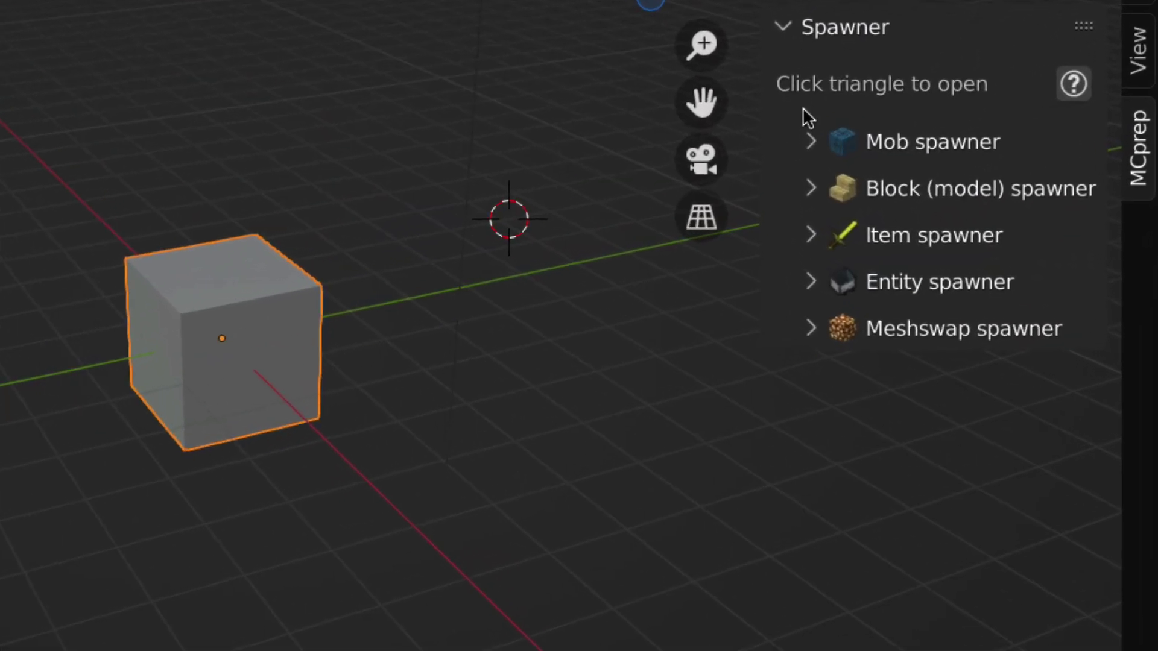
key("shift+a")
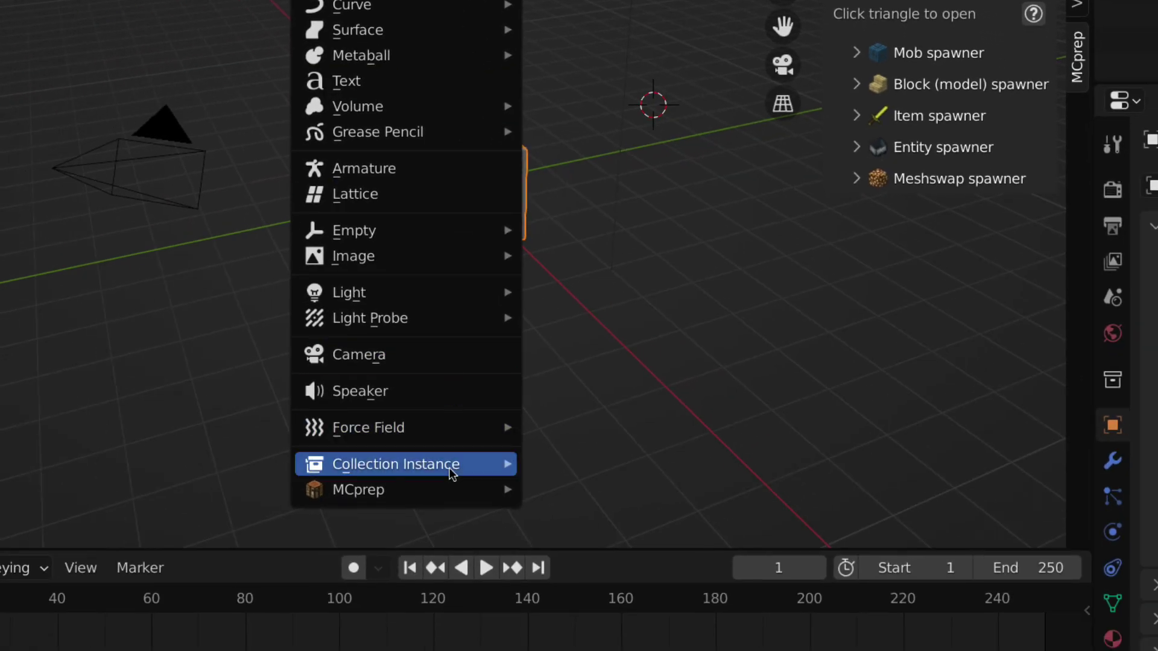
mouse_move(447, 488)
mouse_move(601, 492)
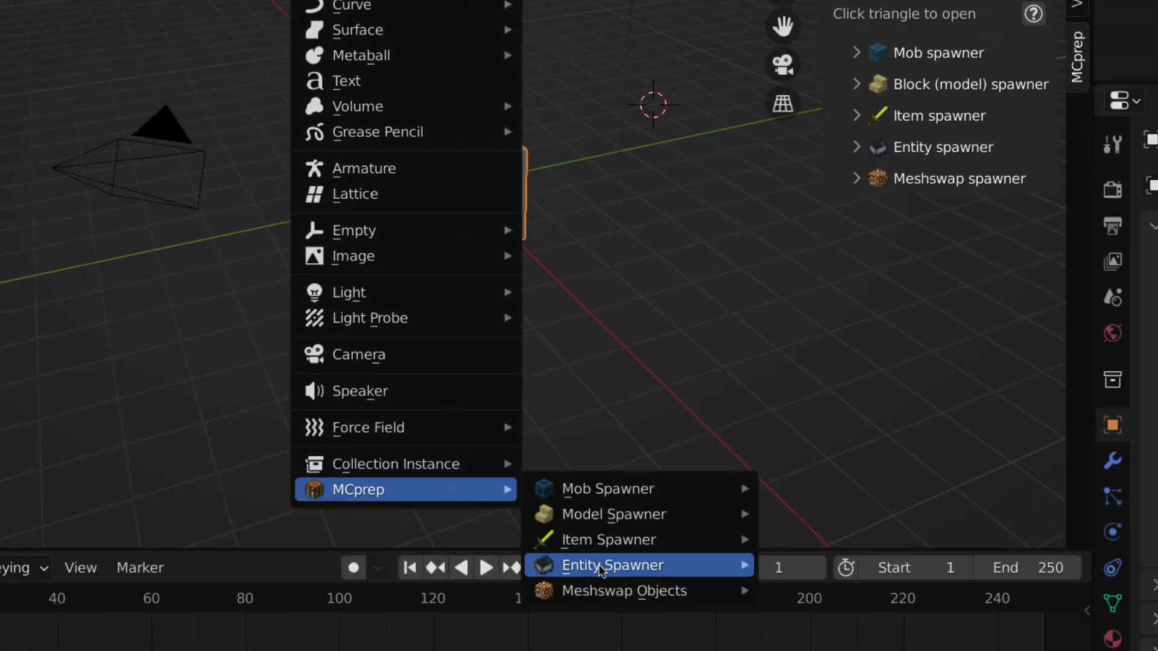
key("Escape")
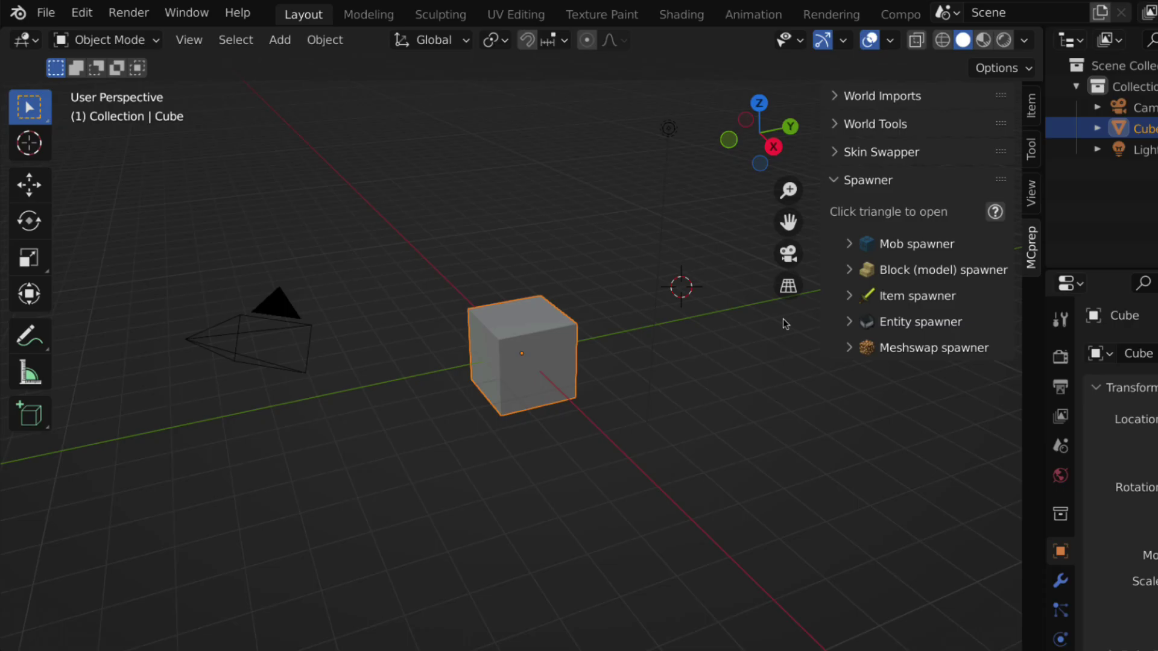
- Load the assets of the Block (model) spawner and delete the default cube
left_click(849, 270)
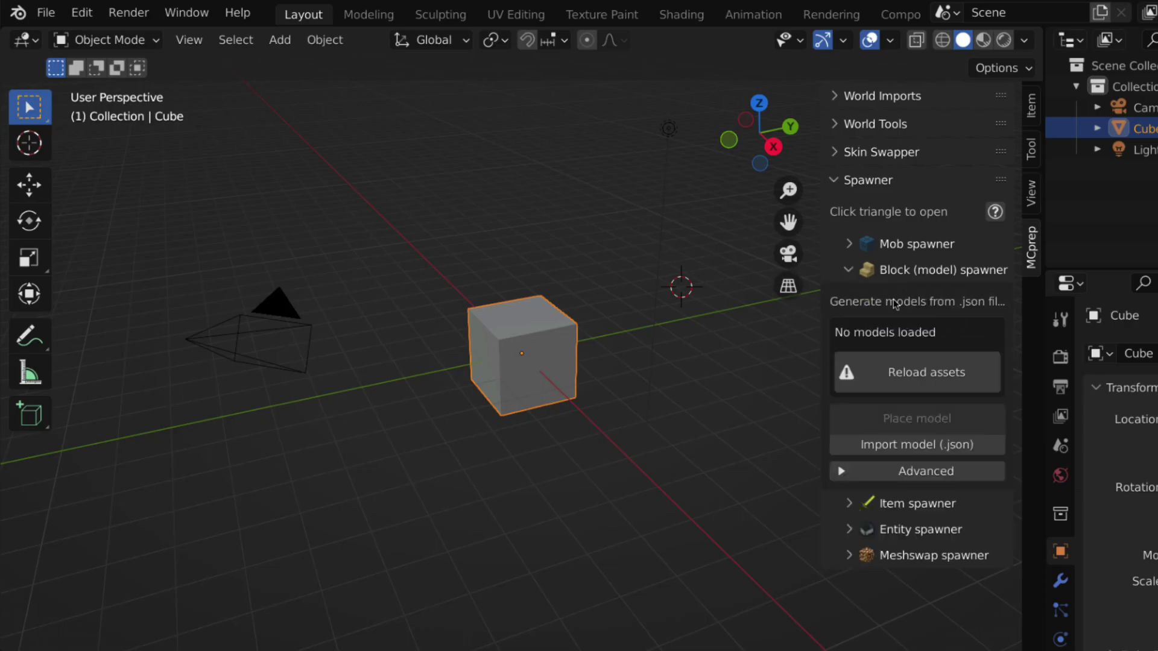
left_click(903, 379)
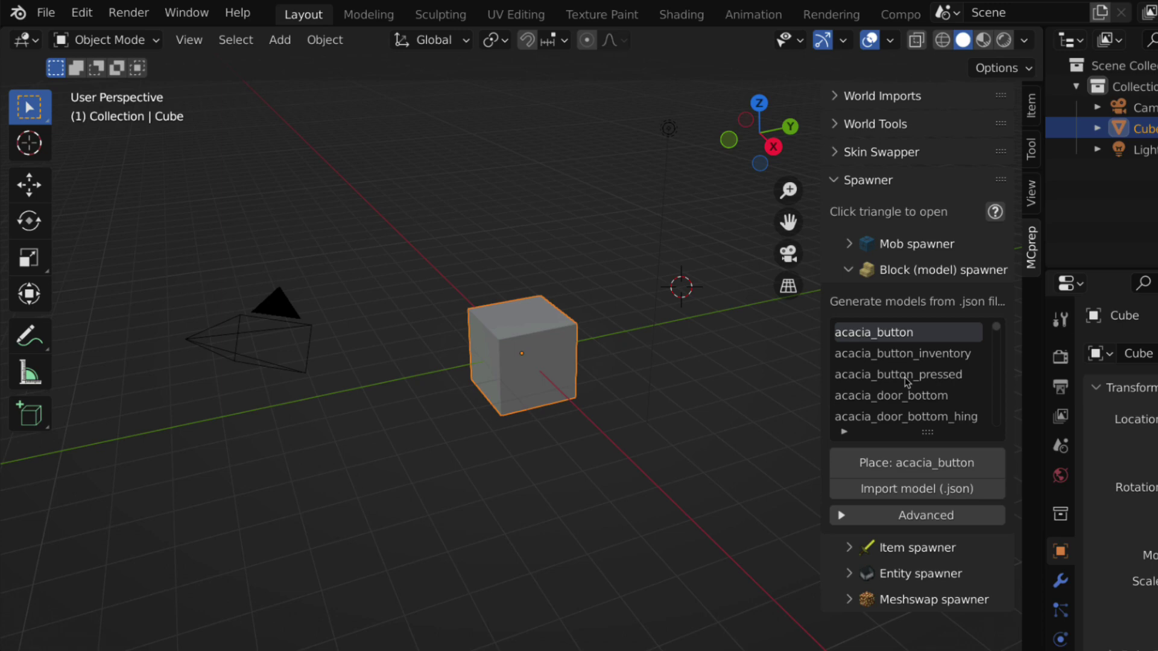
key("Delete")
- Filter the block models by "anvil" and place the chipped_anvil model
left_click(843, 432)
left_click(853, 452)
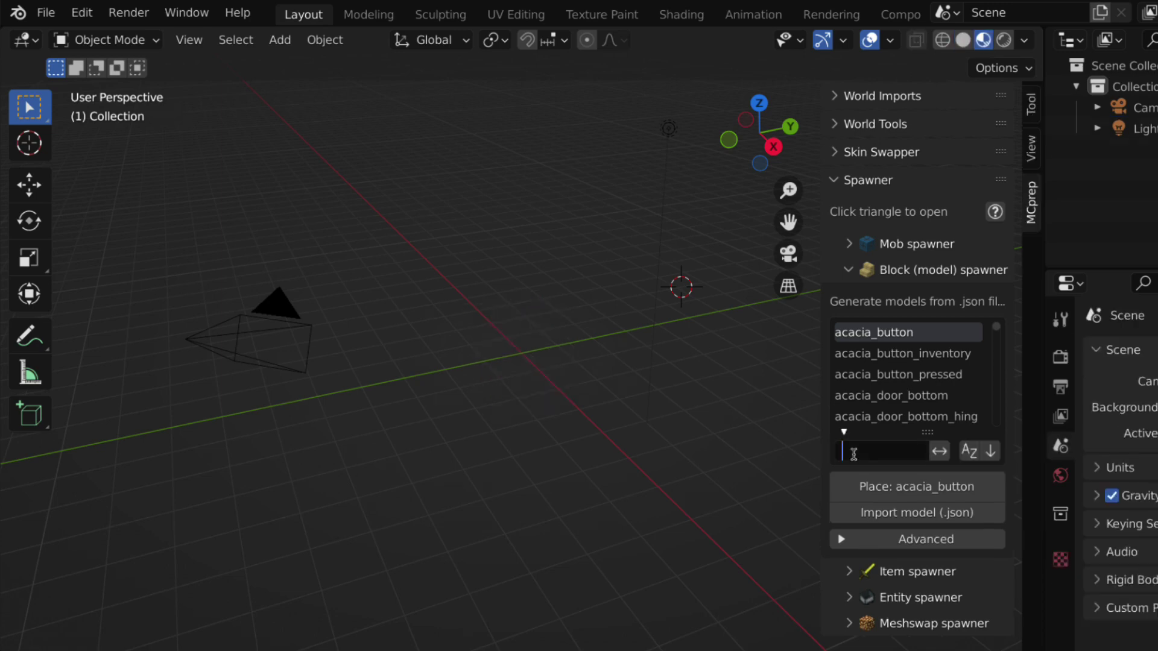
type("anvil")
left_click(857, 354)
left_click(916, 466)
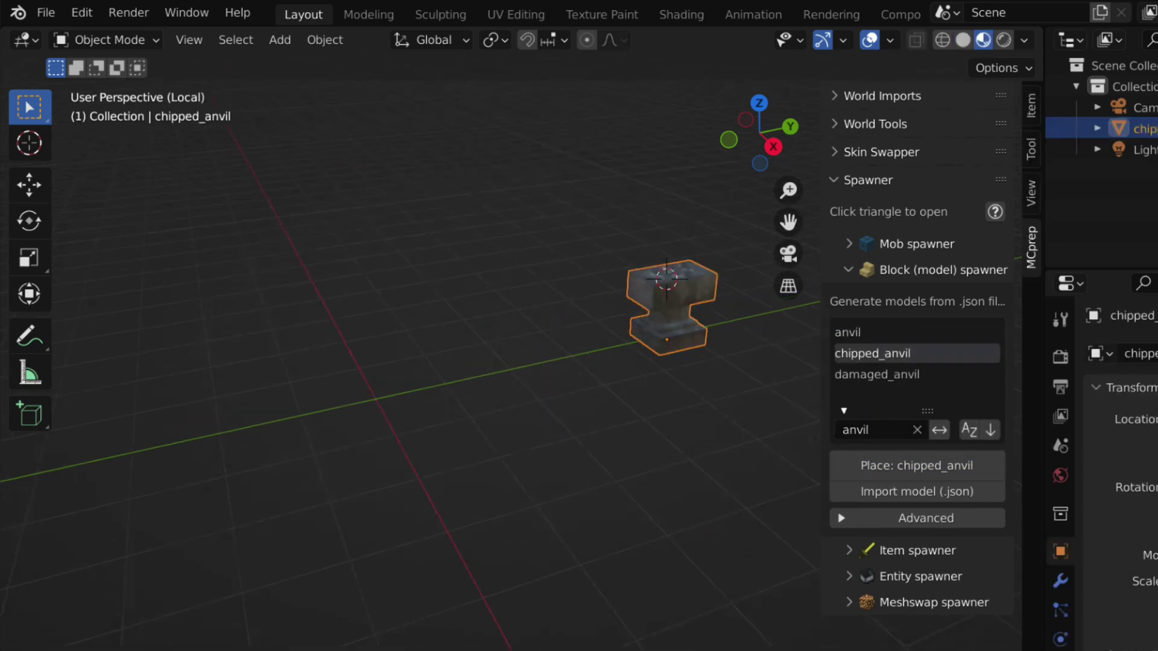
- Filter the block models by "stair" and place the andesite_stairs model beside the chipped anvil
key("KP_Decimal")
left_click(869, 430)
type("stair")
key("Return")
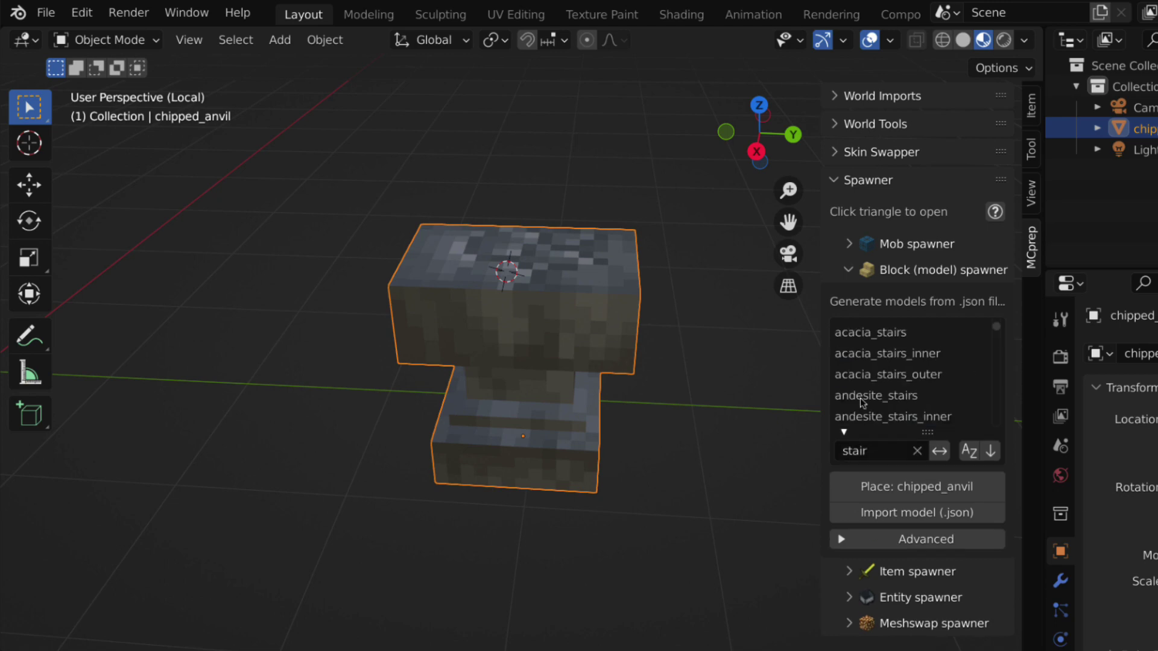
left_click(862, 397)
left_click(916, 486)
- Set the 3D cursor on the free side of the anvil and place the andesite_stairs_inner model there
right_click(729, 434, "shift")
left_click(874, 355)
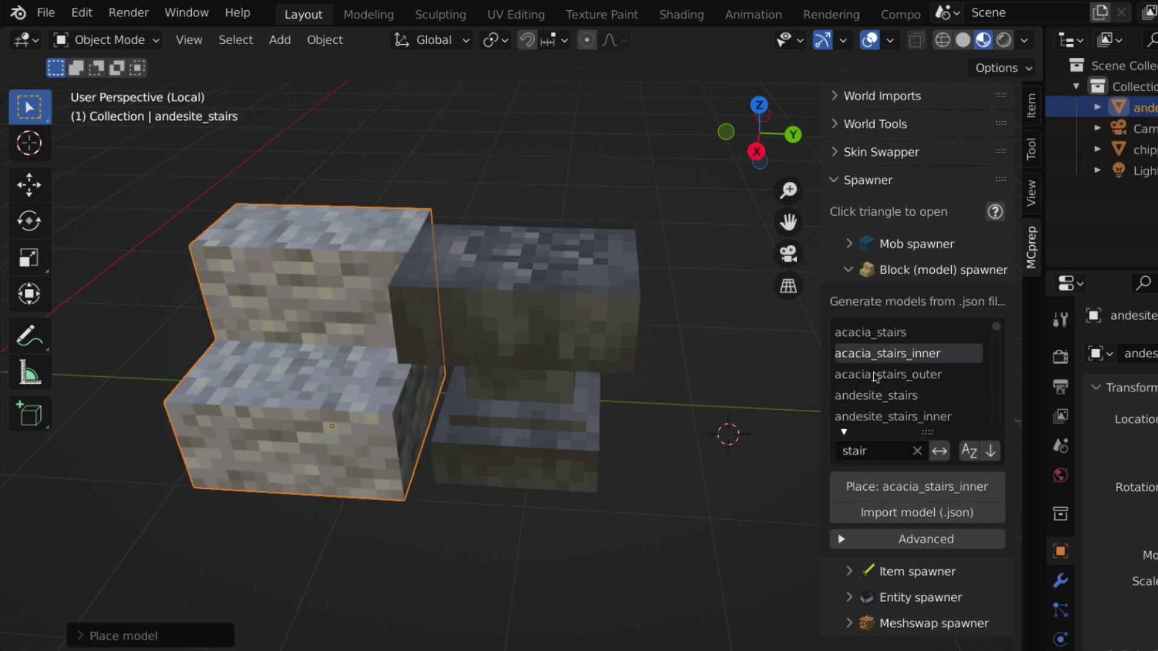
left_click(875, 416)
left_click(871, 488)
- Set the snapping of the placed inner stairs to Snap offset
left_click(79, 636)
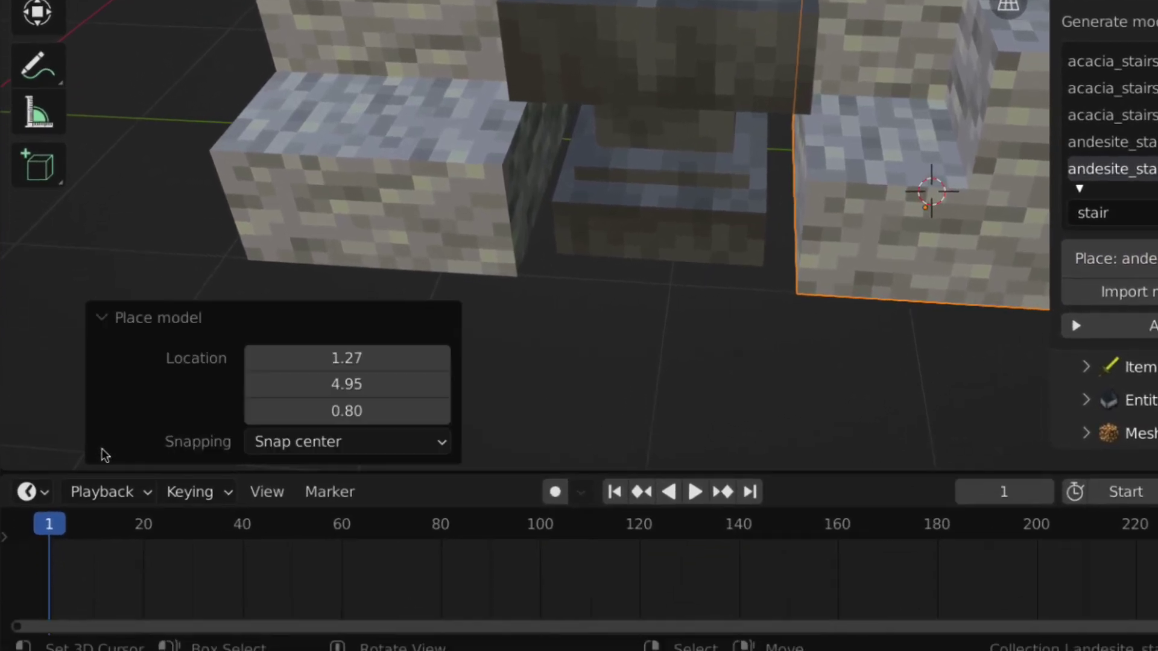
left_click(283, 442)
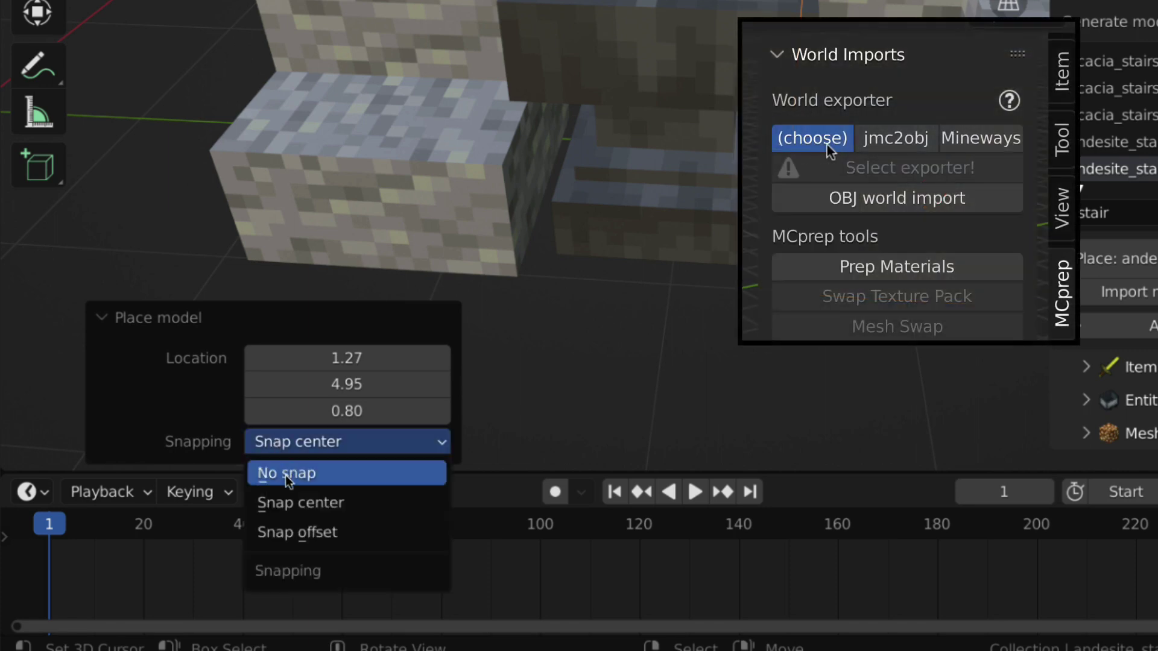
left_click(291, 531)
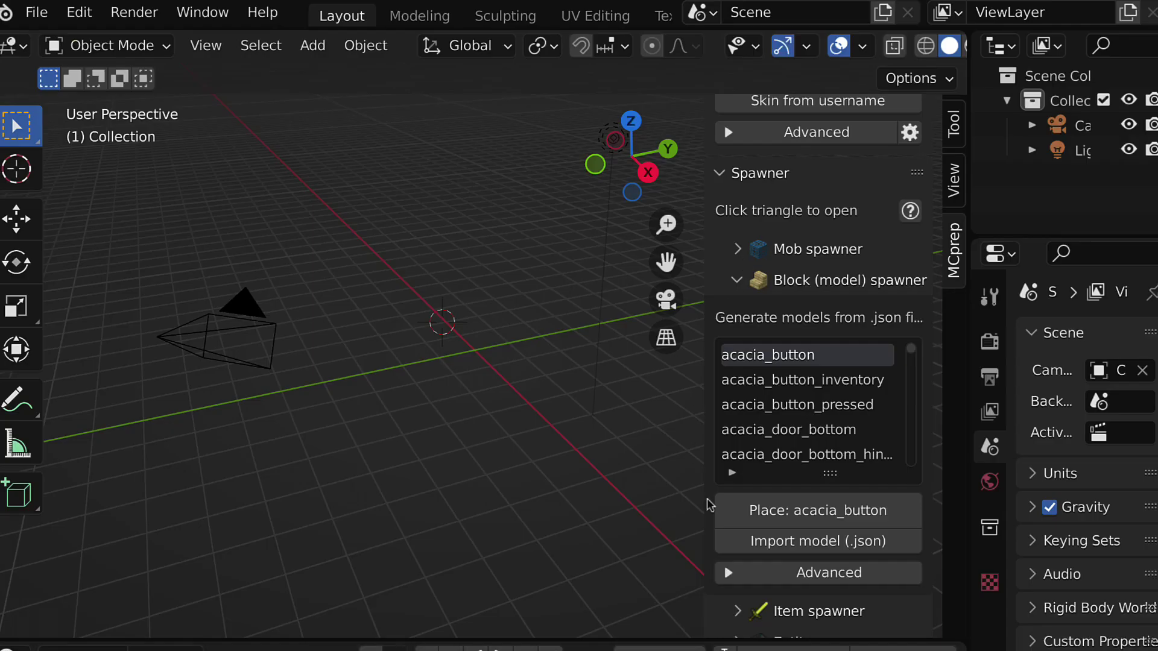
- Set the block spawner's resource pack to the 1.18+oCd_V+1.2-SLAVIMO+SLAVNO+SLAVENI!+1.2 folder in test_resource_packs
left_click(829, 572)
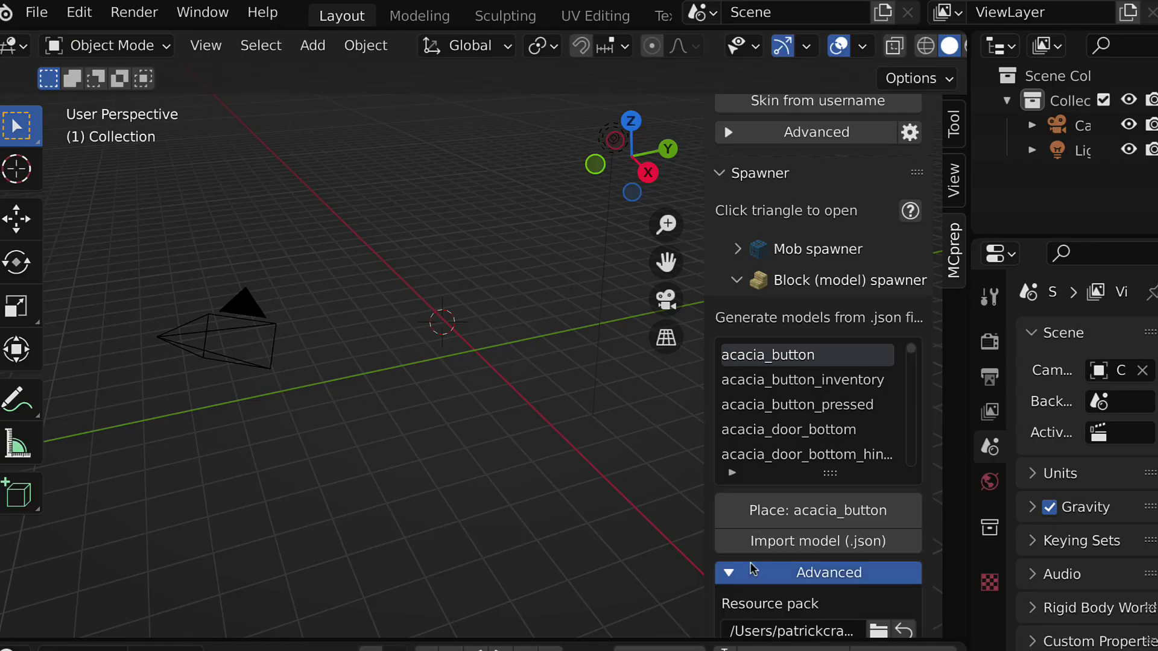
scroll(819, 524, "down", 5)
left_click(948, 481)
left_click(174, 464)
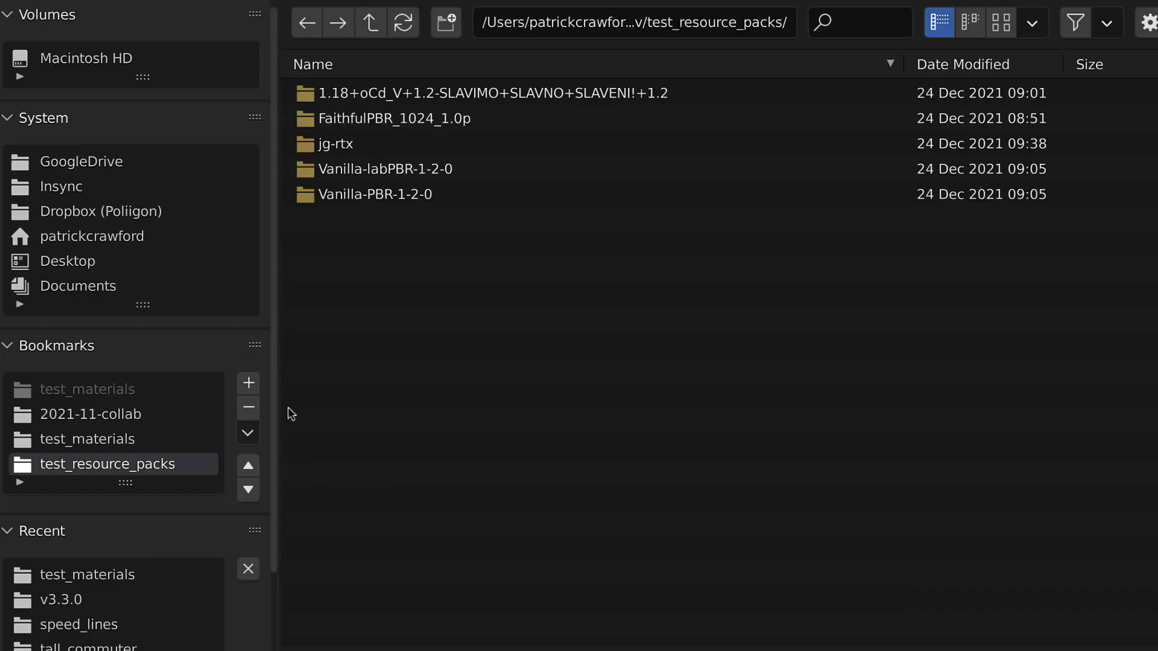
double_click(386, 93)
left_click(995, 646)
- Place the lever_on model from the custom resource pack
scroll(822, 283, "down", 15)
scroll(823, 288, "up", 5)
left_click(824, 279)
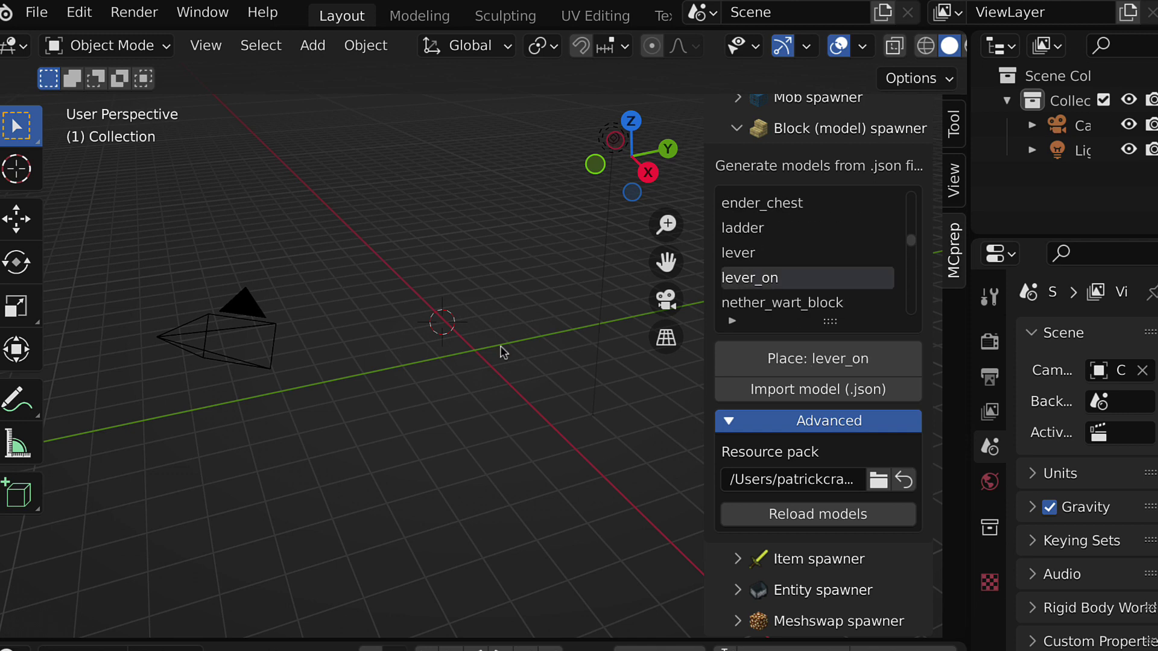
left_click(764, 362)
middle_click_drag(541, 413, 241, 410)
scroll(220, 349, "down", 2)
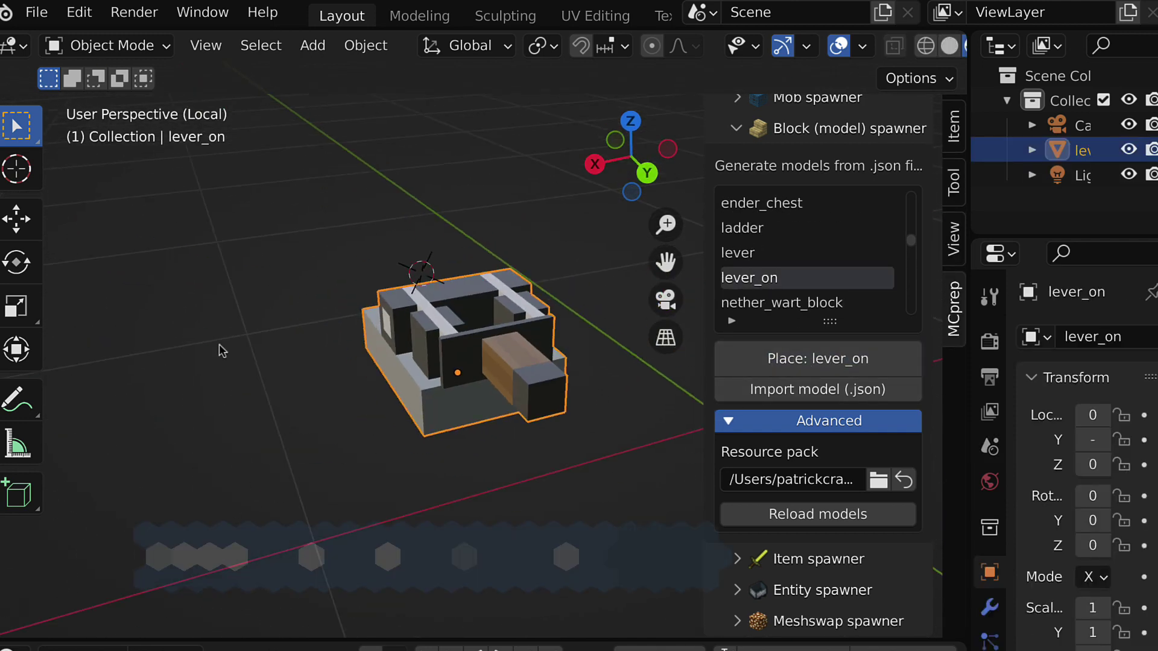
- Move the 3D cursor beside the lever_on model and place the lever model there
right_click(194, 346, "shift")
left_click(758, 257)
left_click(771, 356)
scroll(226, 377, "down", 2)
- Place the ladder model from the custom resource pack
left_click(741, 229)
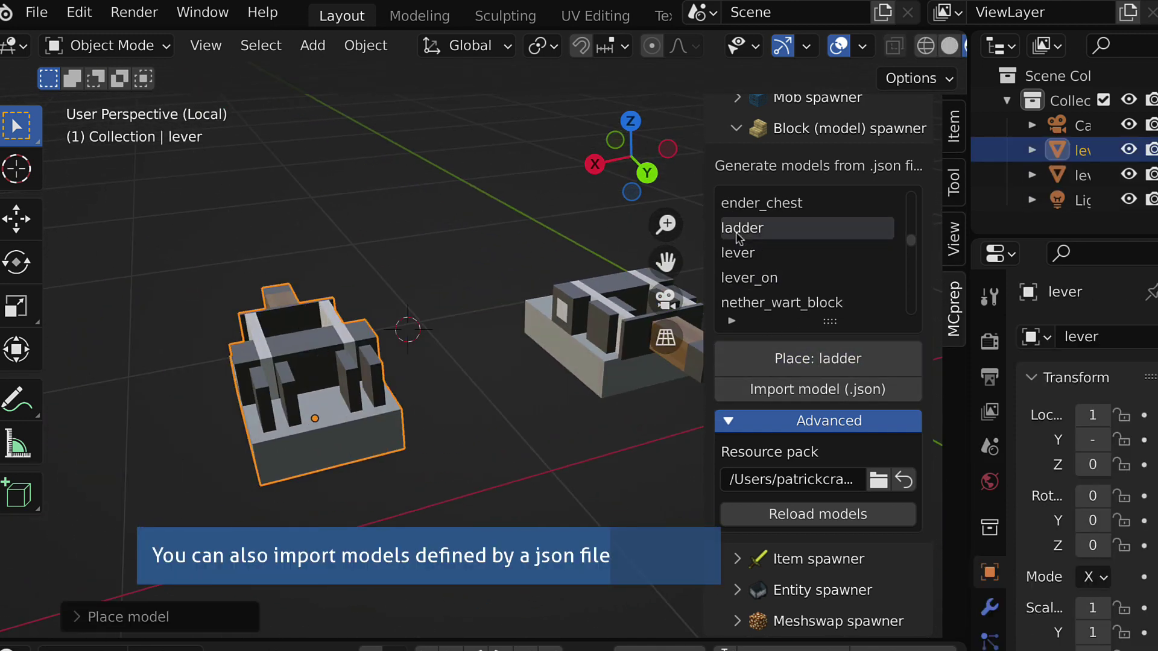
left_click(778, 358)
middle_click_drag(512, 333, 243, 332)
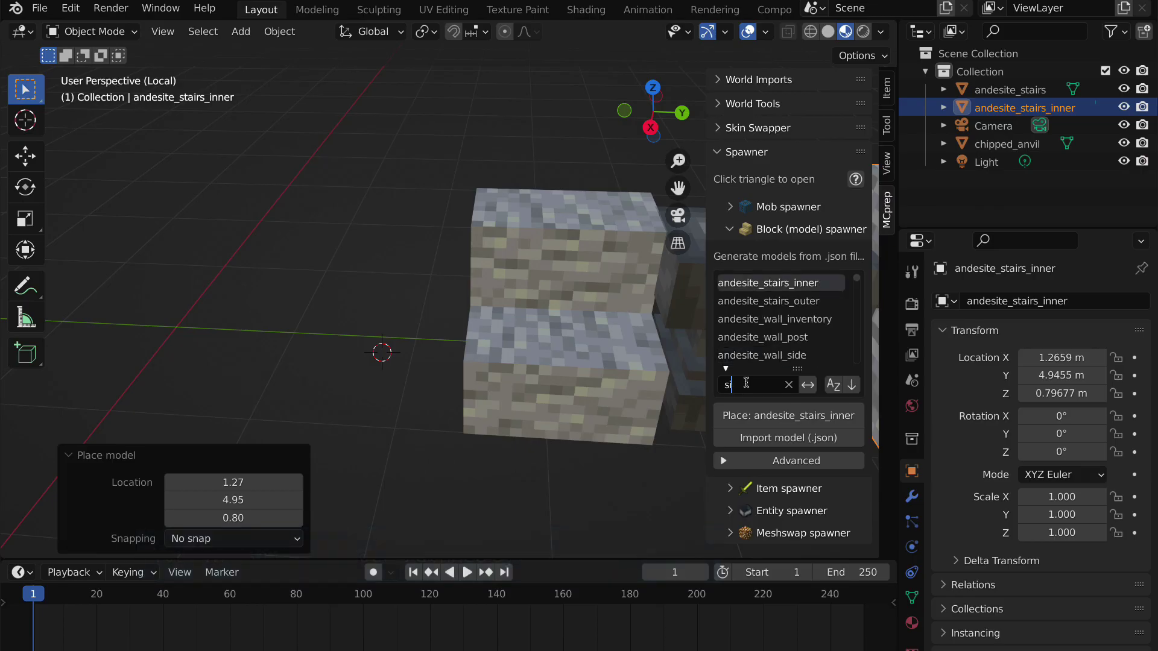
- Filter the block models by "sign" and place the birch_sign model near the andesite stairs
type("gn")
key("Return")
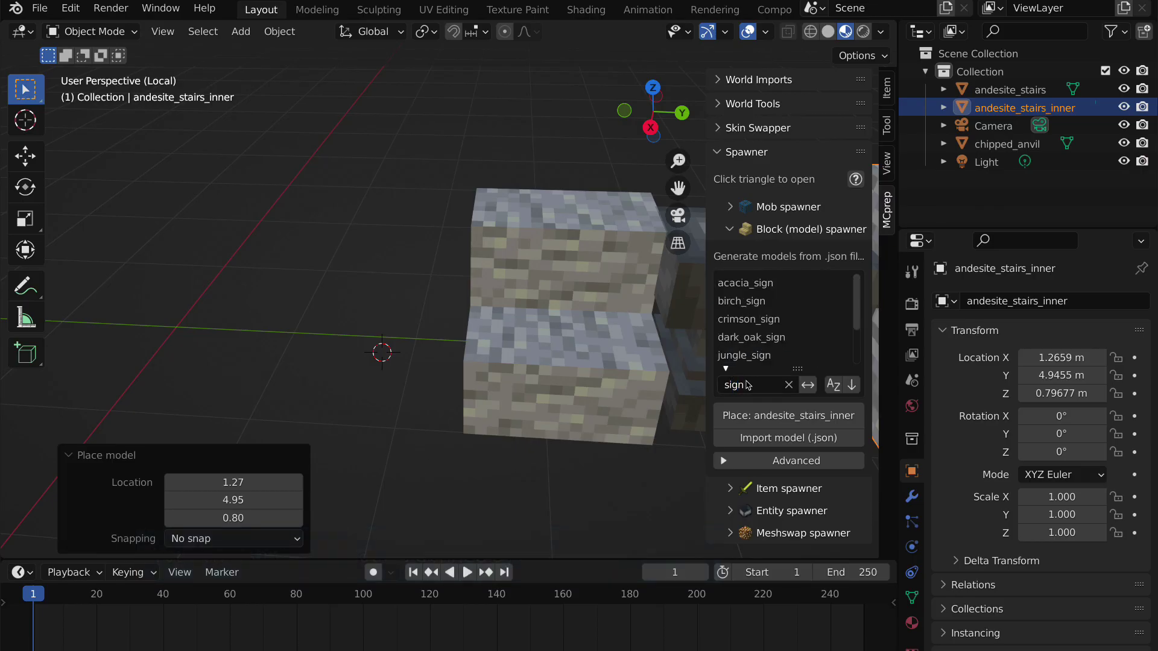
left_click(732, 300)
left_click(783, 416)
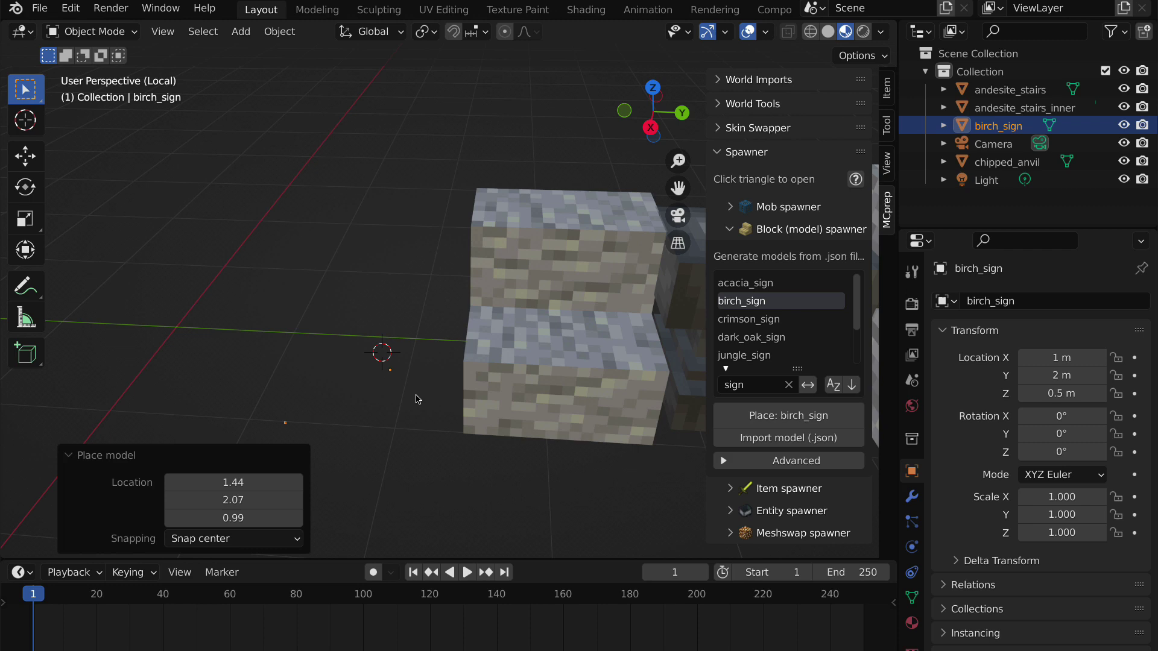
- Filter the block models by "caul" and place the lava_cauldron model near the andesite stairs
key("Tab")
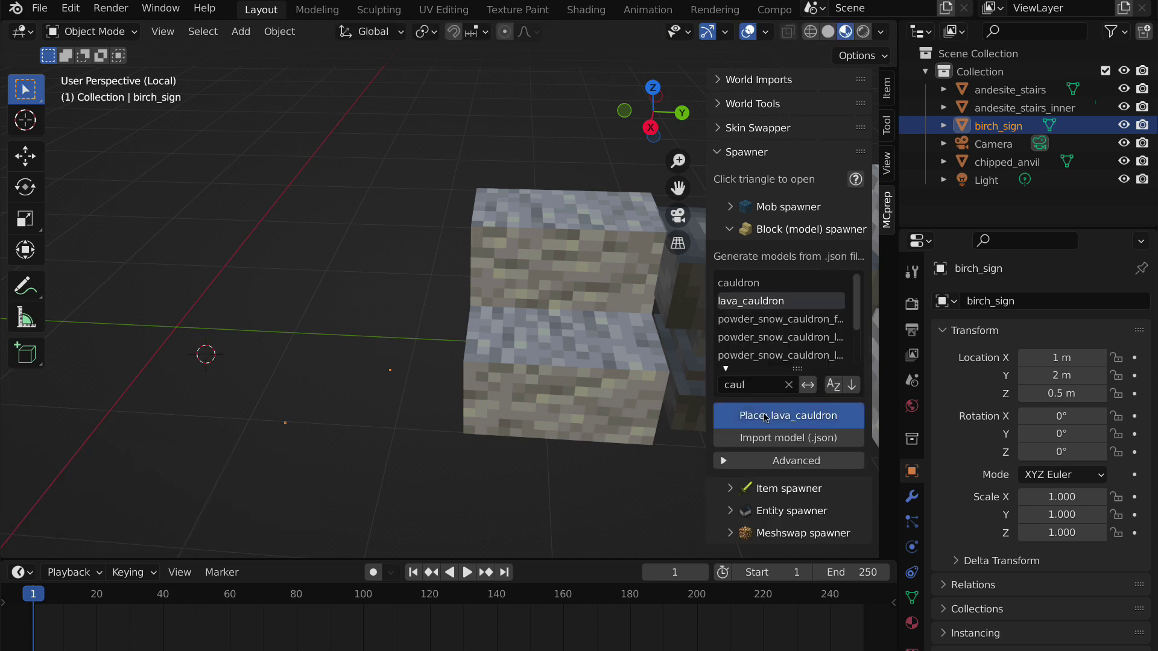
left_click(788, 416)
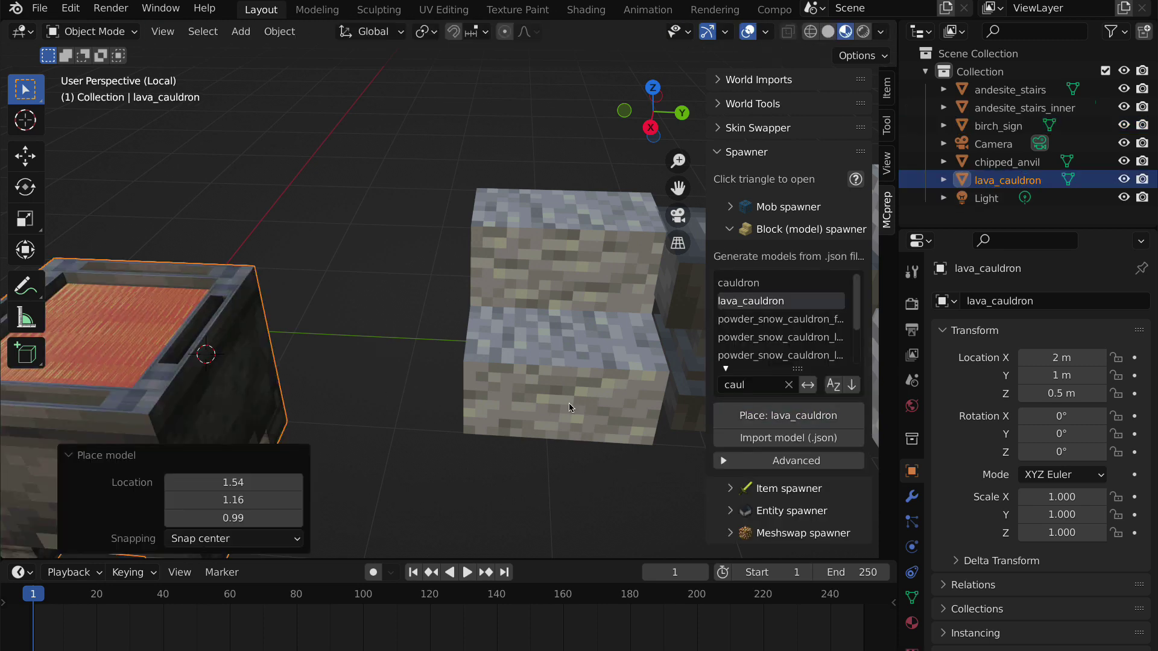
key("KP_Decimal")
middle_click_drag(355, 366, 436, 360)
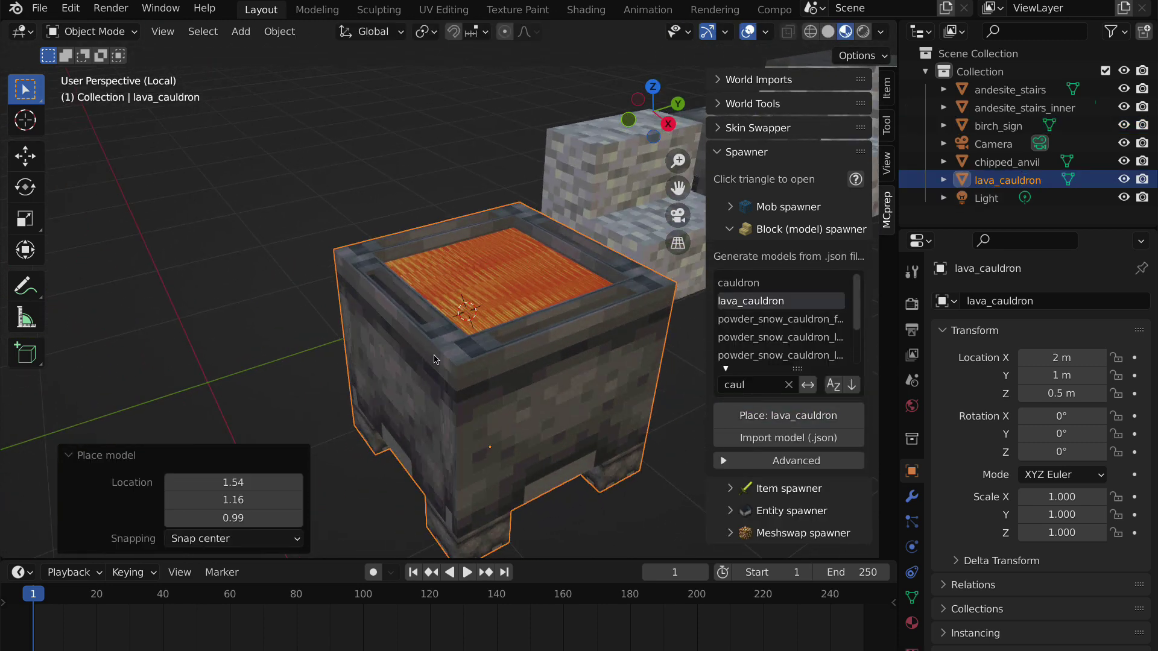
- Open the World Imports tools with the lava cauldron selected
left_click(742, 80)
left_click(753, 265)
left_click(789, 385)
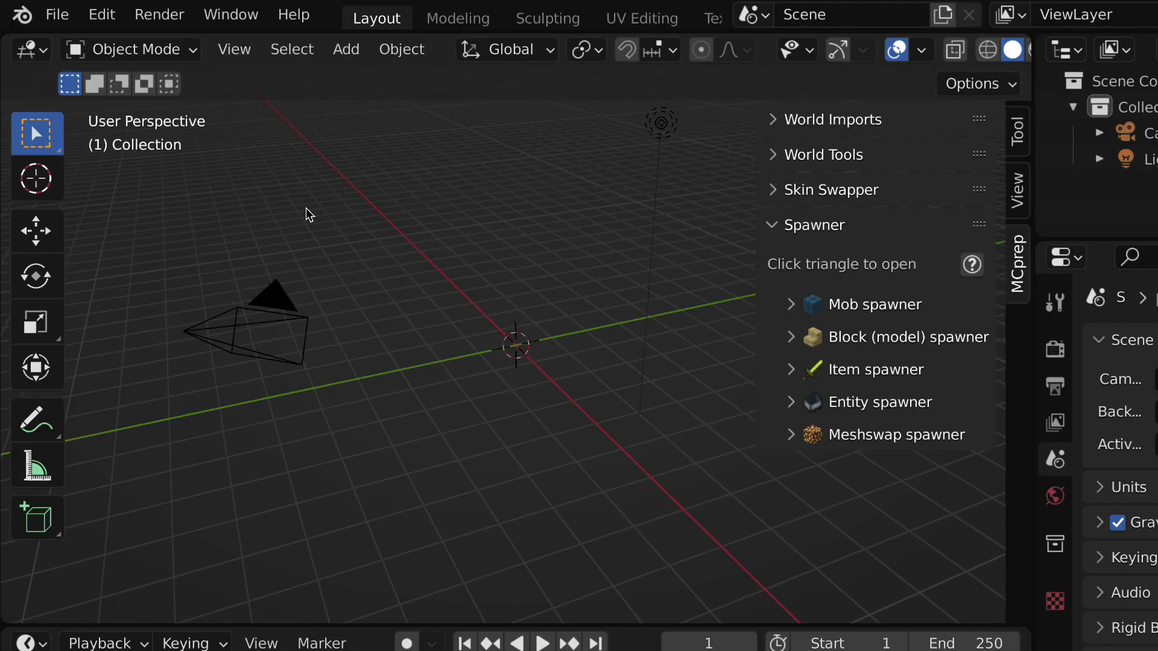
- Spawn the pre-rigged Minecart entity at the 3D cursor
left_click(791, 402)
scroll(904, 283, "down", 4)
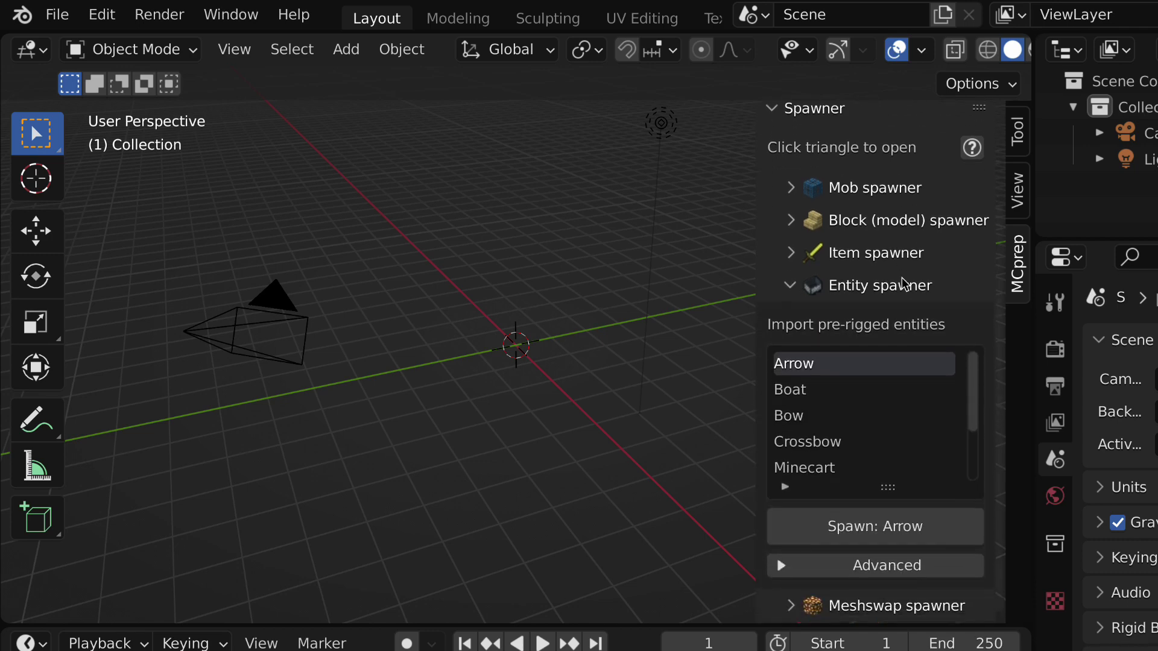
scroll(842, 410, "down", 3)
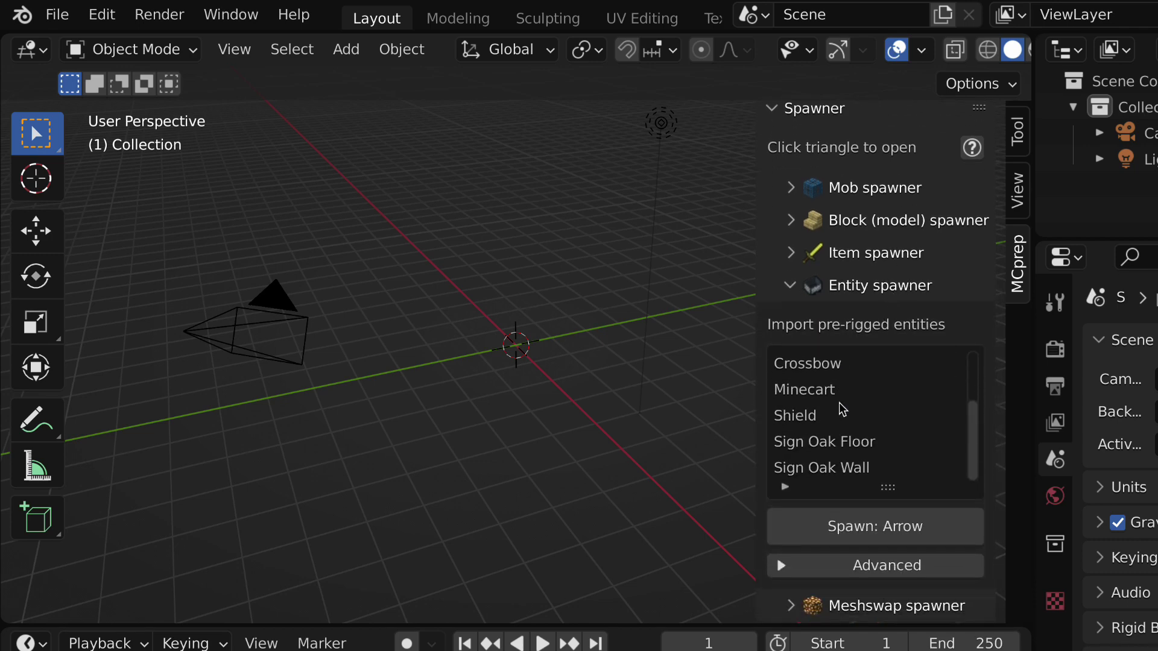
scroll(842, 429, "up", 1)
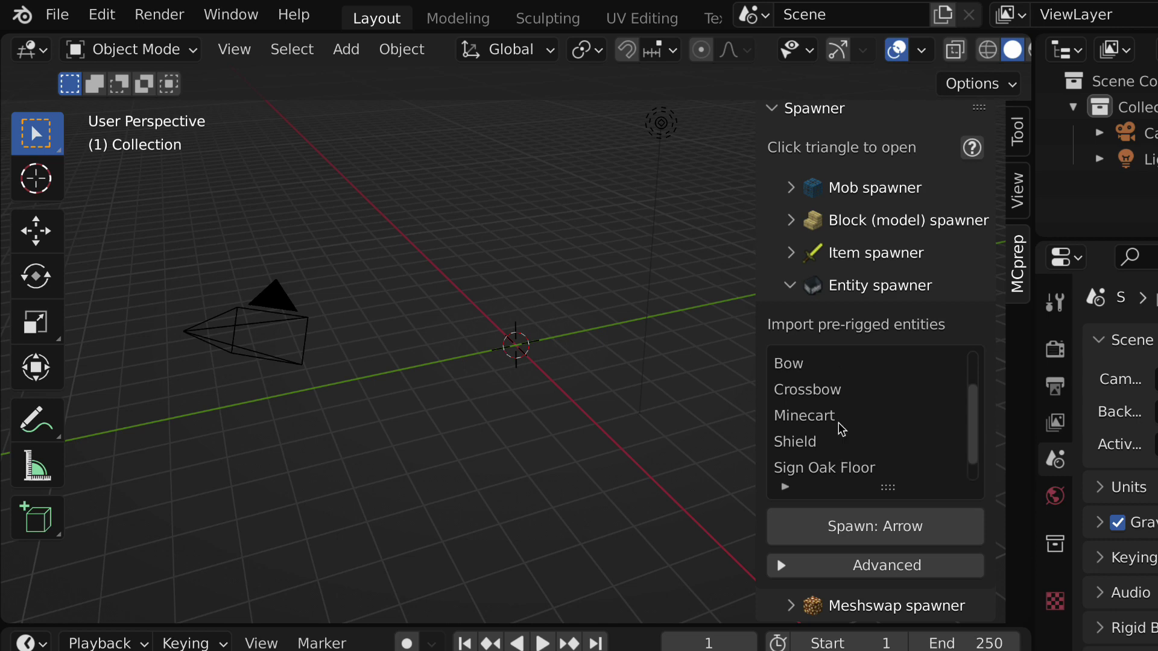
left_click(822, 421)
left_click(791, 526)
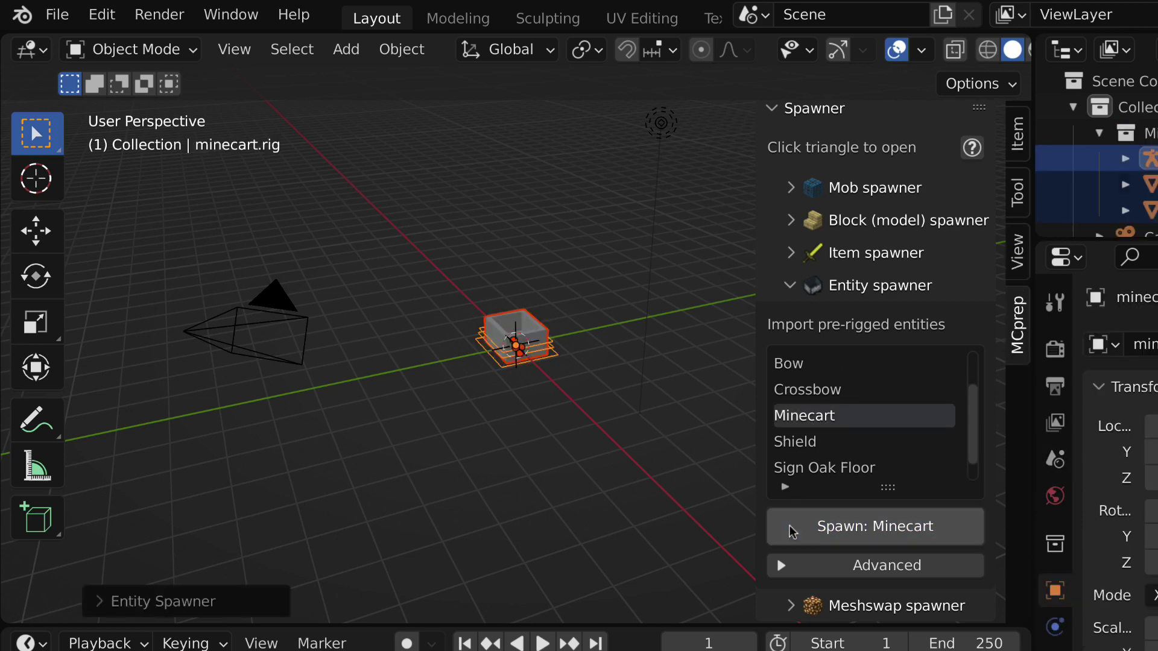
- Isolate the minecart in local view with Material Preview shading and switch its rig to Pose Mode
key("KP_Divide")
key("z")
left_click(388, 305)
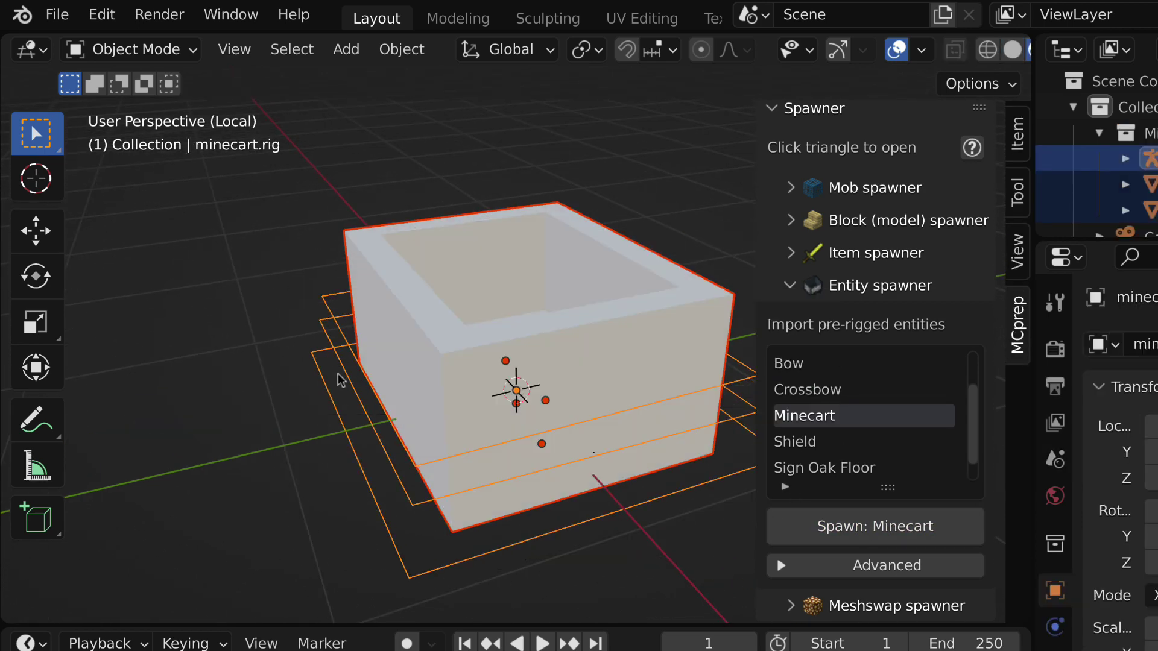
middle_click_drag(326, 382, 421, 311)
key("ctrl+Tab")
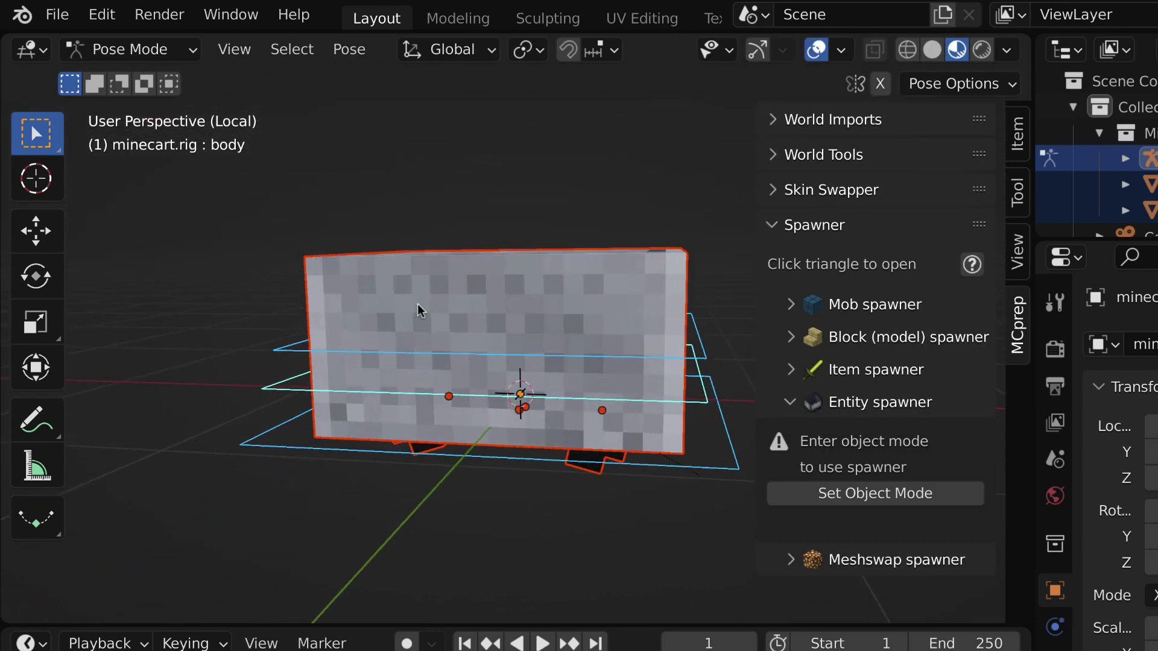
- Move the minecart rig's body control bone along the global Y axis and along the global X axis
left_click(284, 390)
key("g")
key("y")
left_click(318, 364)
key("g")
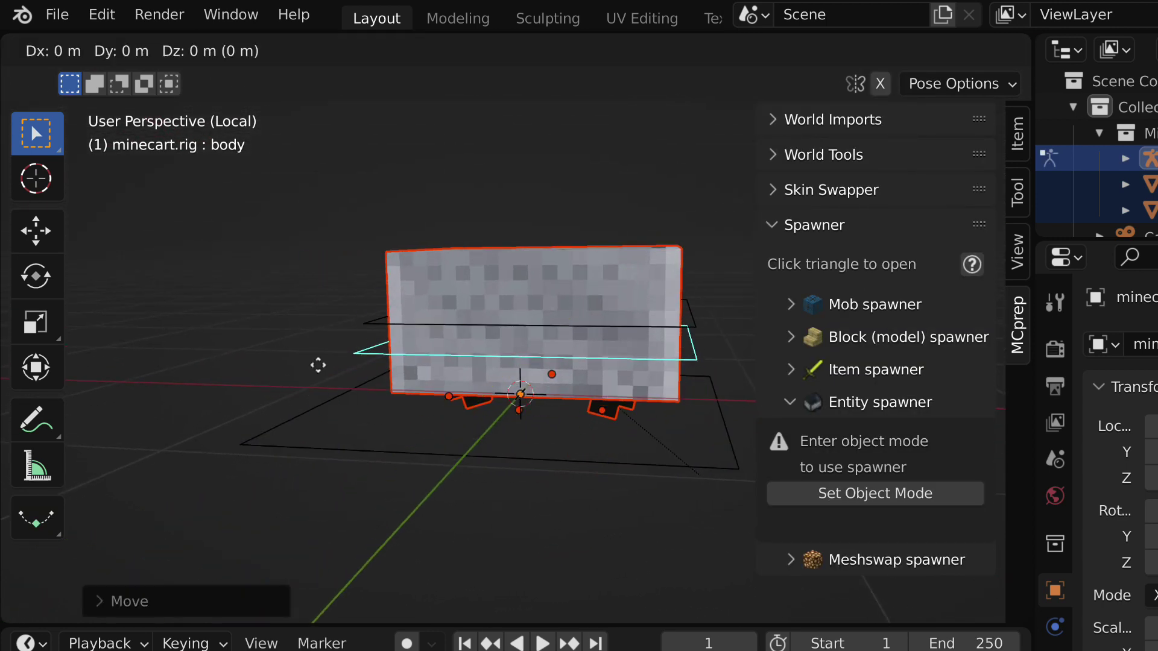
key("x")
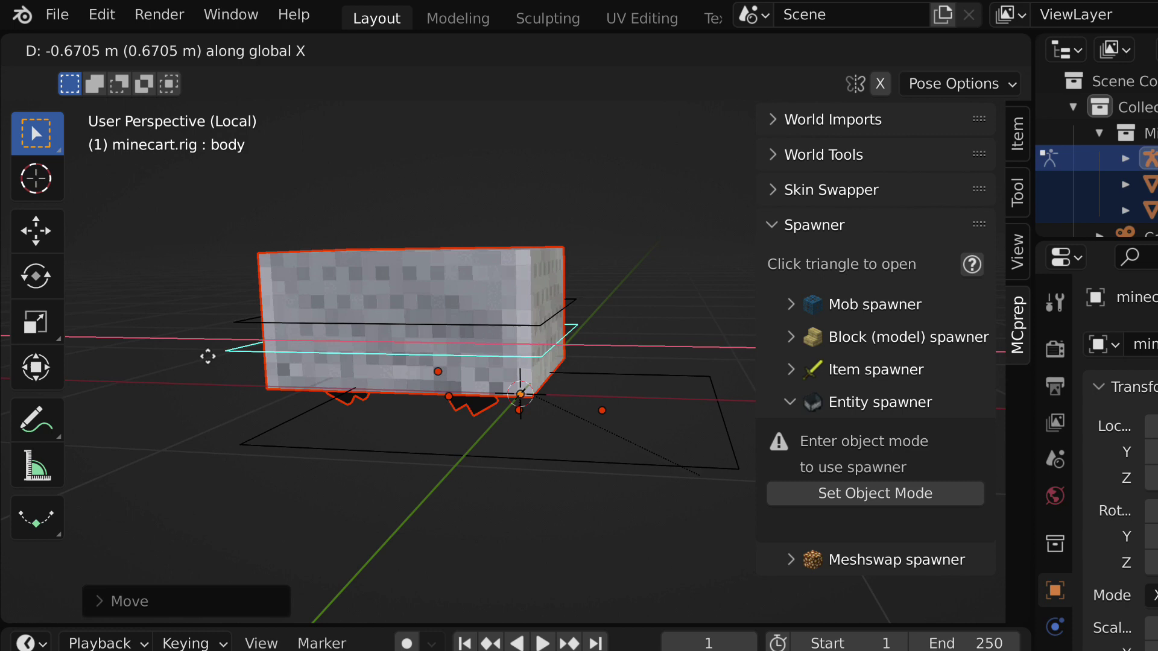
left_click(316, 371)
- Freely rotate the minecart rig's upper control bone with trackball rotation
left_click(362, 323)
key("r")
key("r")
left_click(281, 339)
- Return to Object Mode, place the 3D cursor beside the minecart, and spawn the Crossbow entity there
key("ctrl+Tab")
middle_click_drag(279, 339, 505, 327, "shift")
right_click(298, 358, "shift")
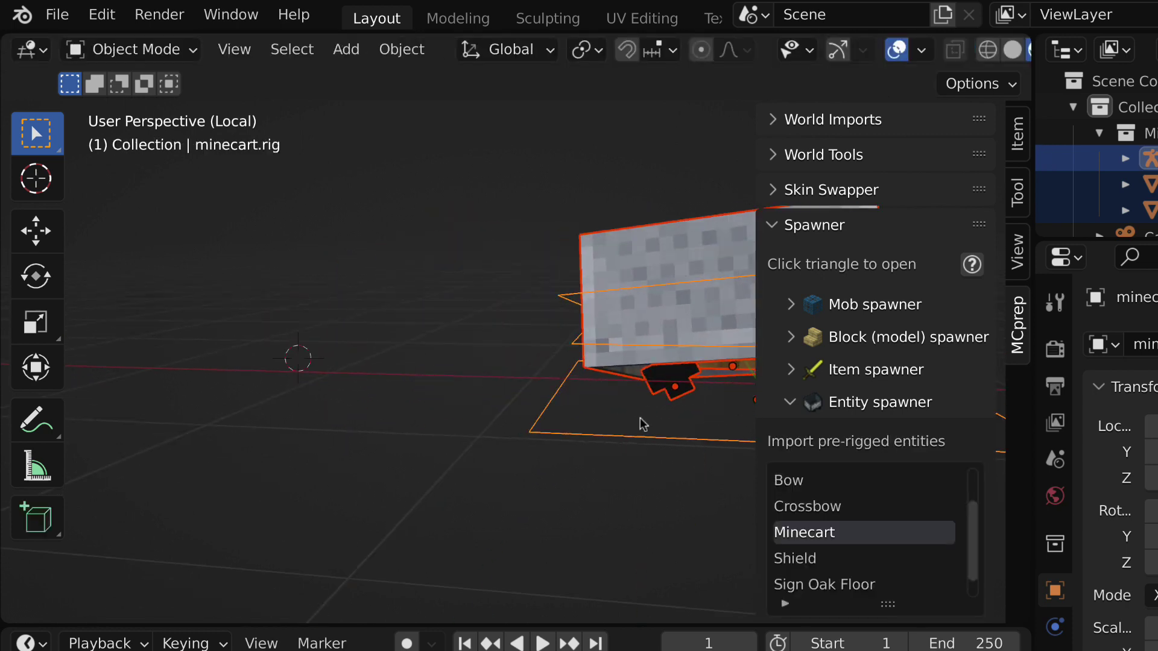
left_click(832, 506)
scroll(849, 531, "down", 3)
left_click(848, 533)
- Pose the crossbow by moving the small control bone of its rig
middle_click_drag(422, 319, 414, 395)
middle_click_drag(187, 398, 405, 426, "shift")
left_click(322, 451)
key("g")
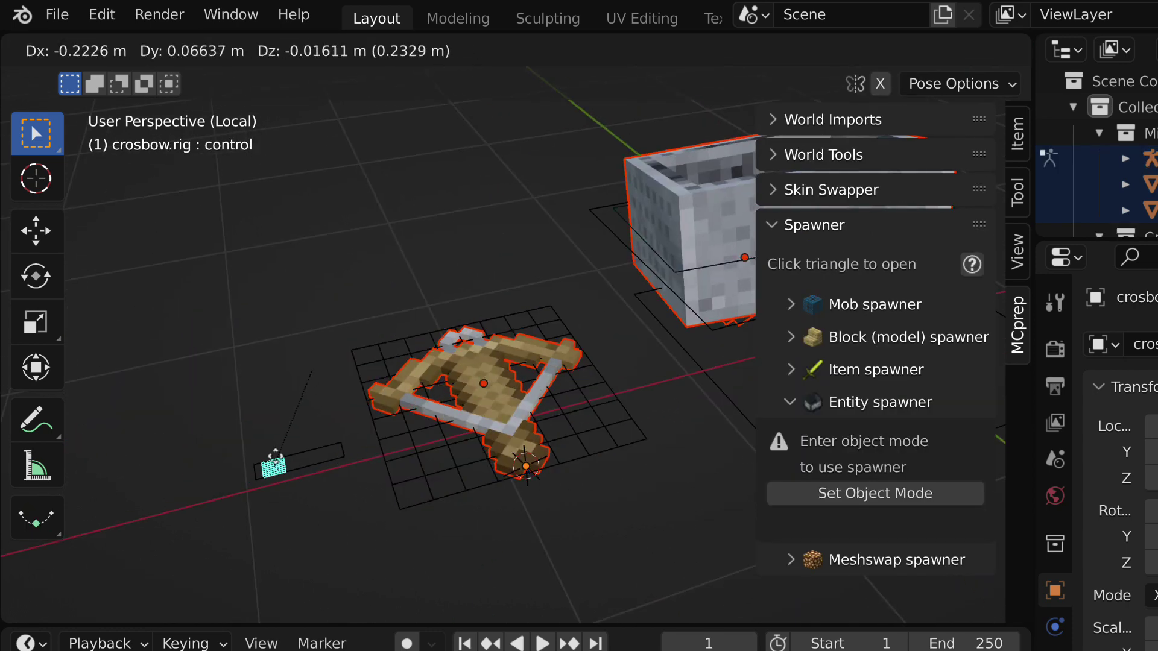
left_click(258, 456)
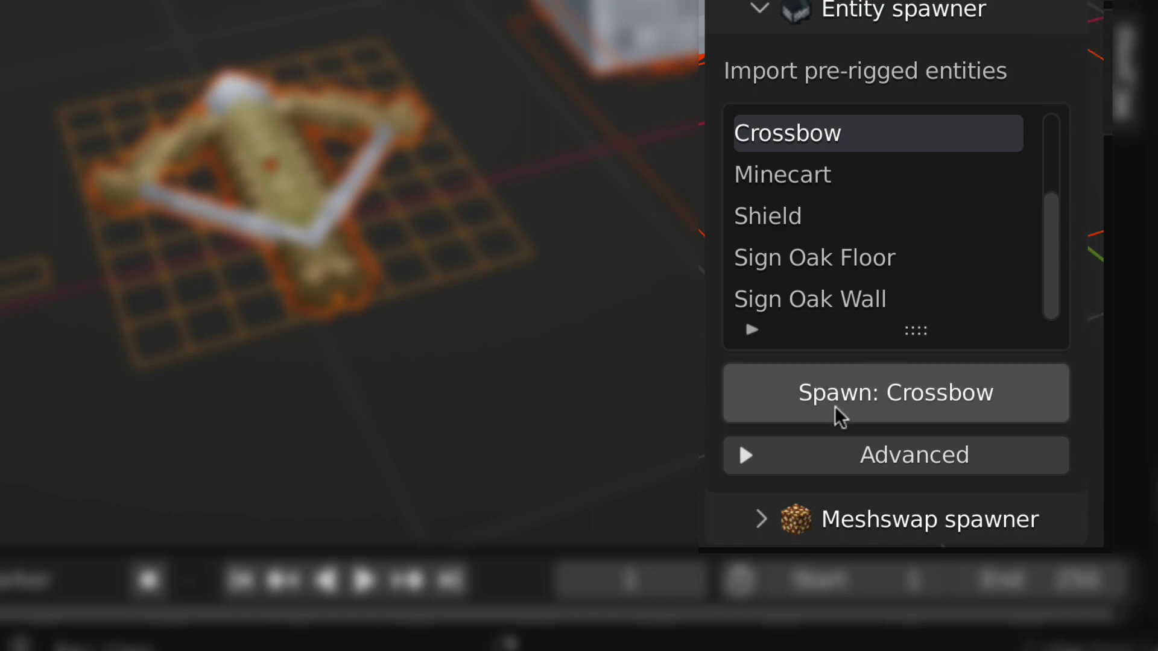
- Expand the Entity spawner's advanced options and check the entity file path
left_click(826, 455)
left_click(793, 386)
key("Escape")
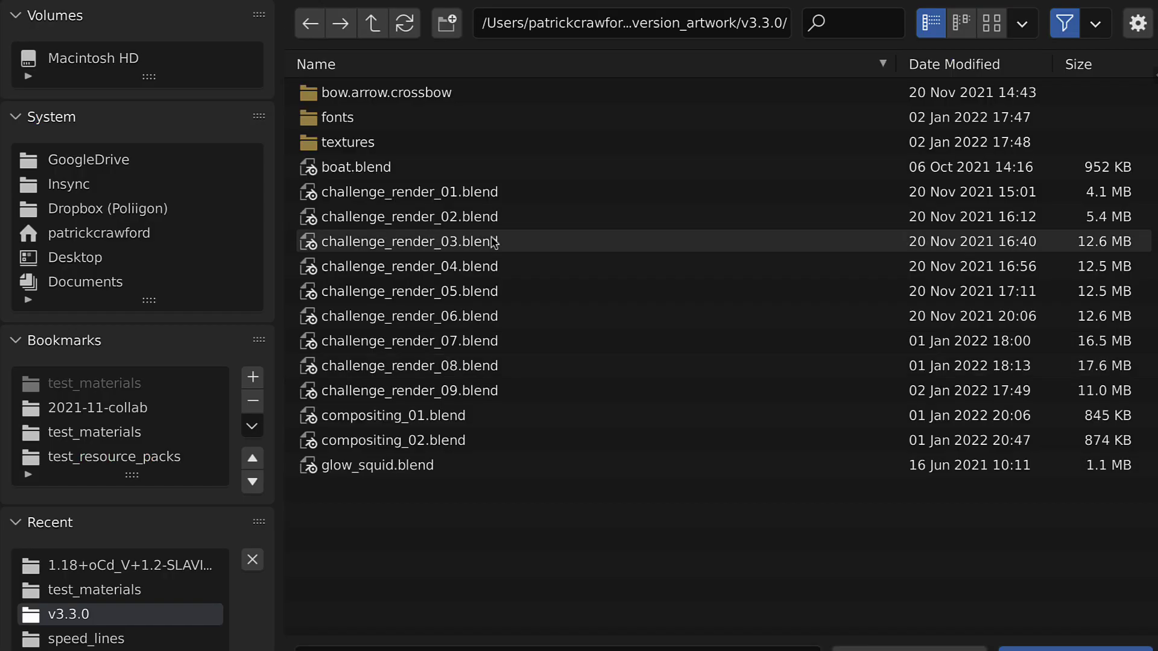
- Open the mcprep_entities.blend library file from the MCprep_resources folder
left_click(516, 29)
key("super+v")
key("Return")
left_click(1039, 647)
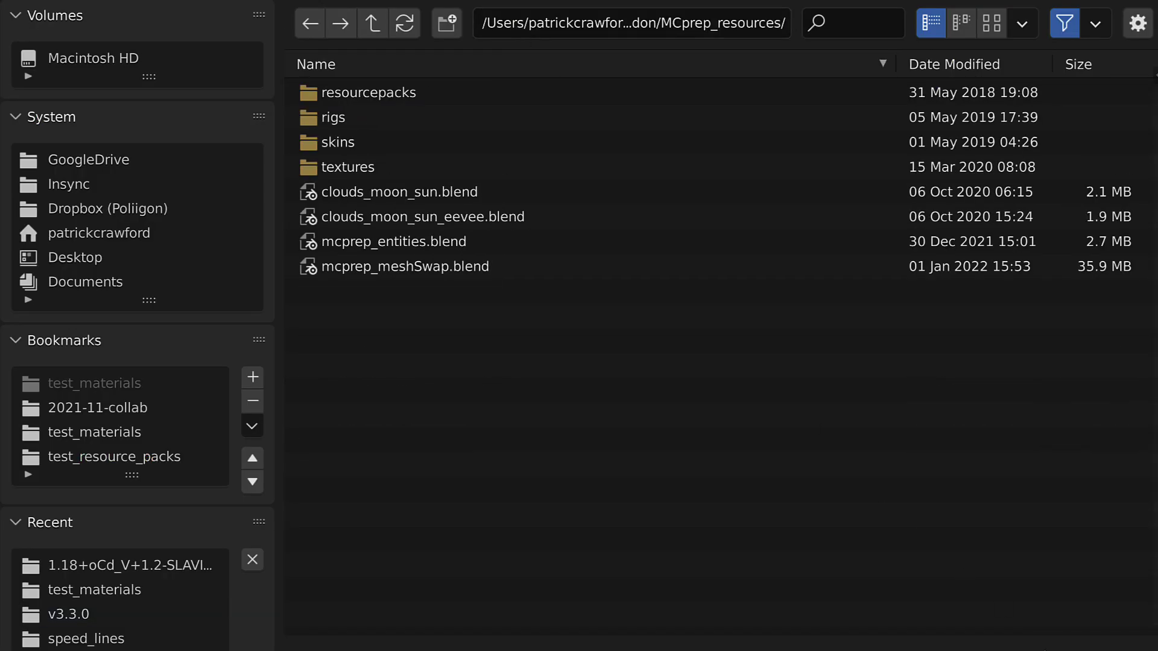
- Maximize the 3D viewport and inspect the minecart, sign and other entity rigs in the library
key("ctrl+space")
middle_click_drag(540, 393, 503, 360)
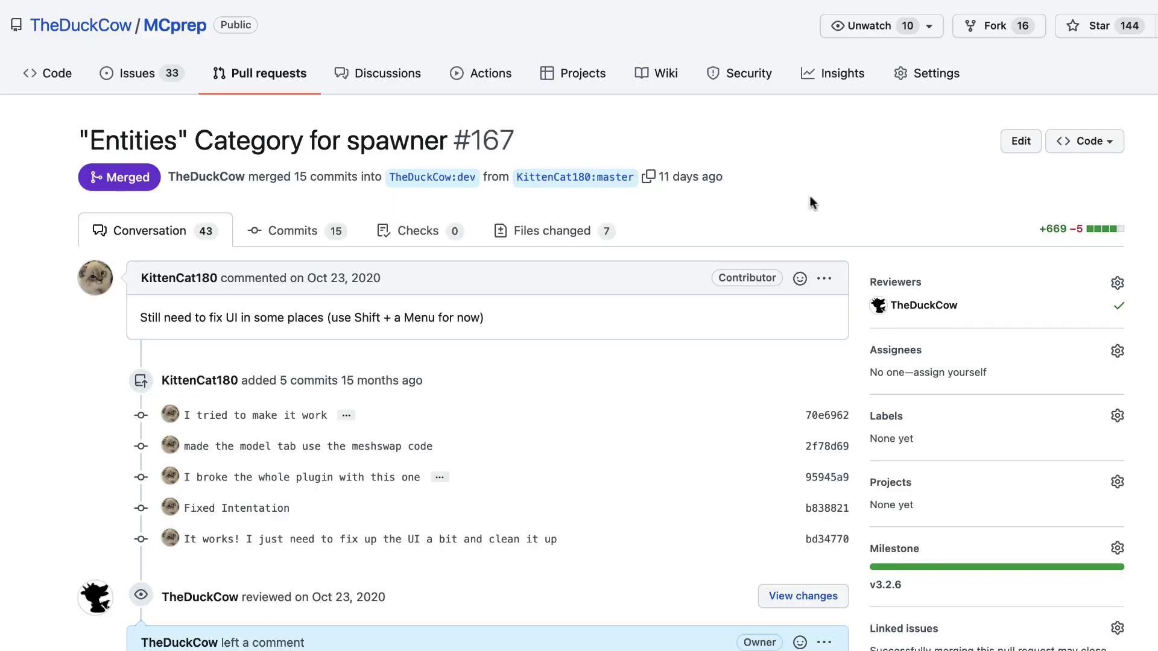
scroll(810, 199, "down", 15)
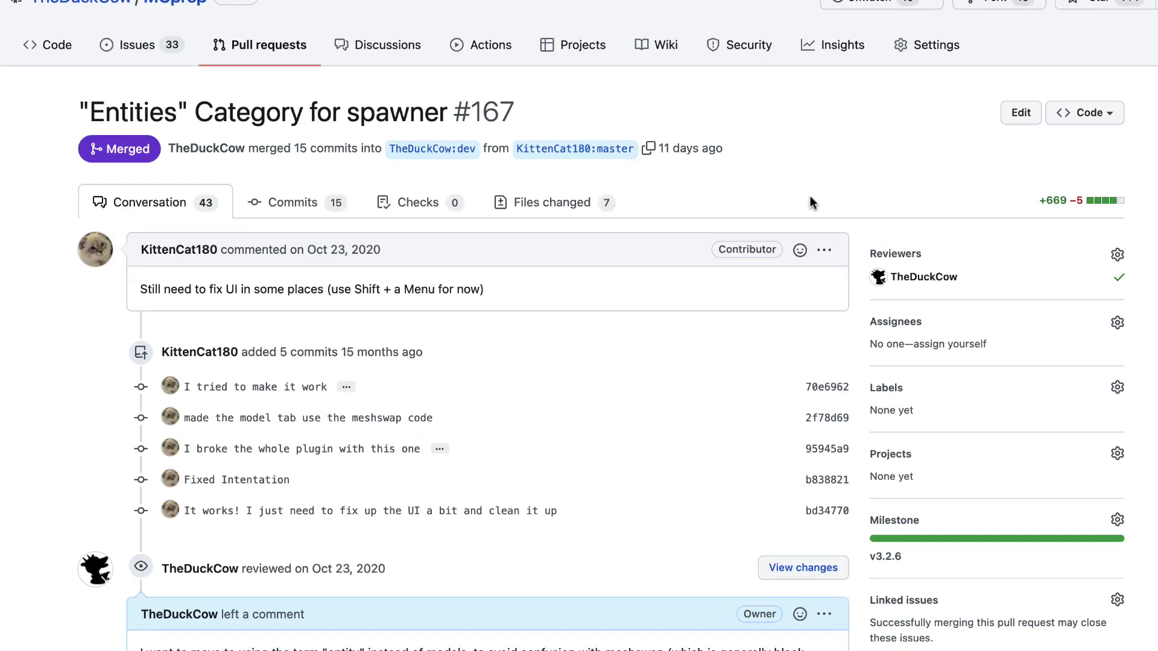
- Switch to the browser to read the "Entities" category pull request and view the node setup images in the tweet reply
scroll(810, 195, "down", 20)
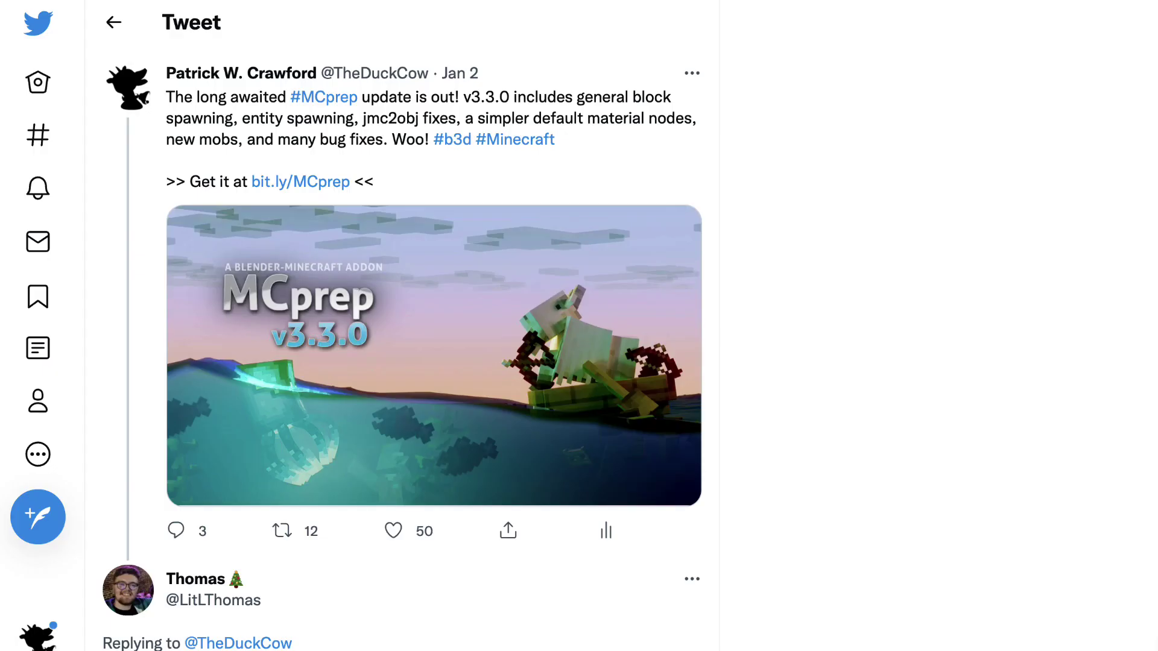
scroll(402, 332, "down", 9)
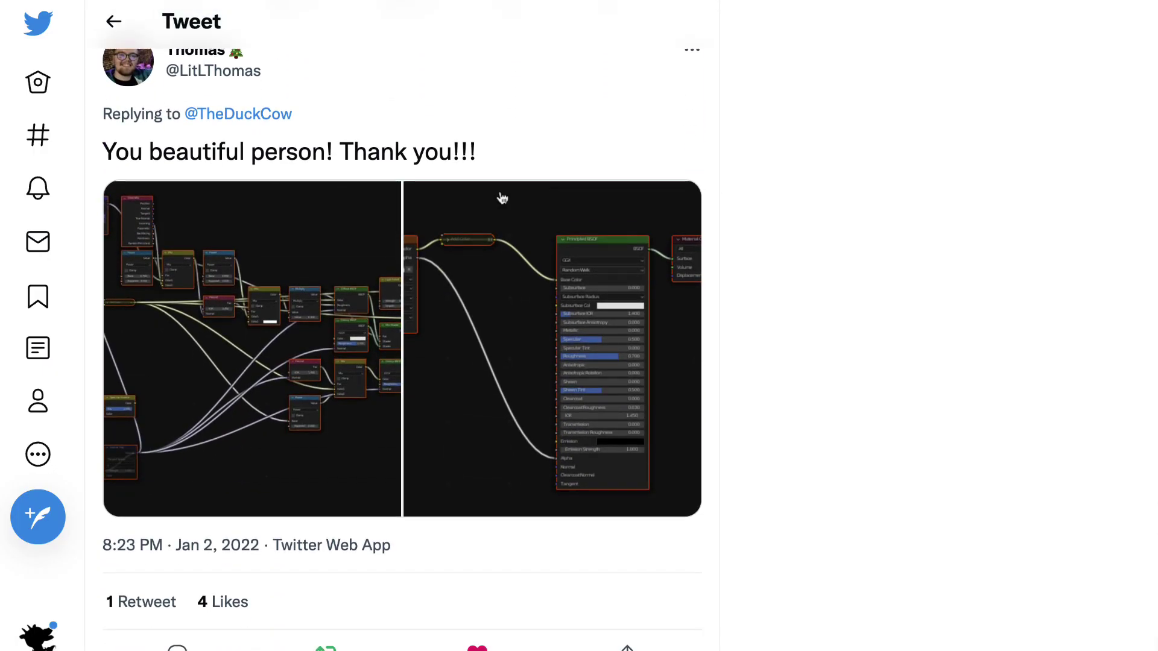
left_click(364, 254)
key("Right")
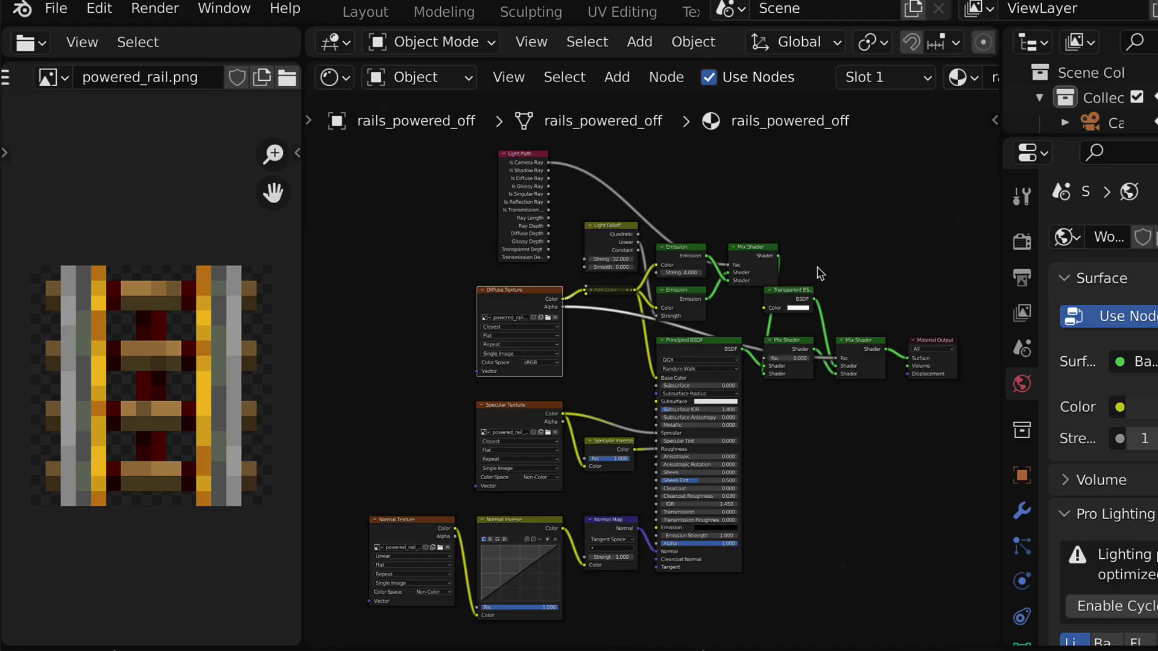
- Examine the diffuse, specular and normal texture nodes of the rails_powered_off material in Blender's shader editor
scroll(582, 345, "up", 3)
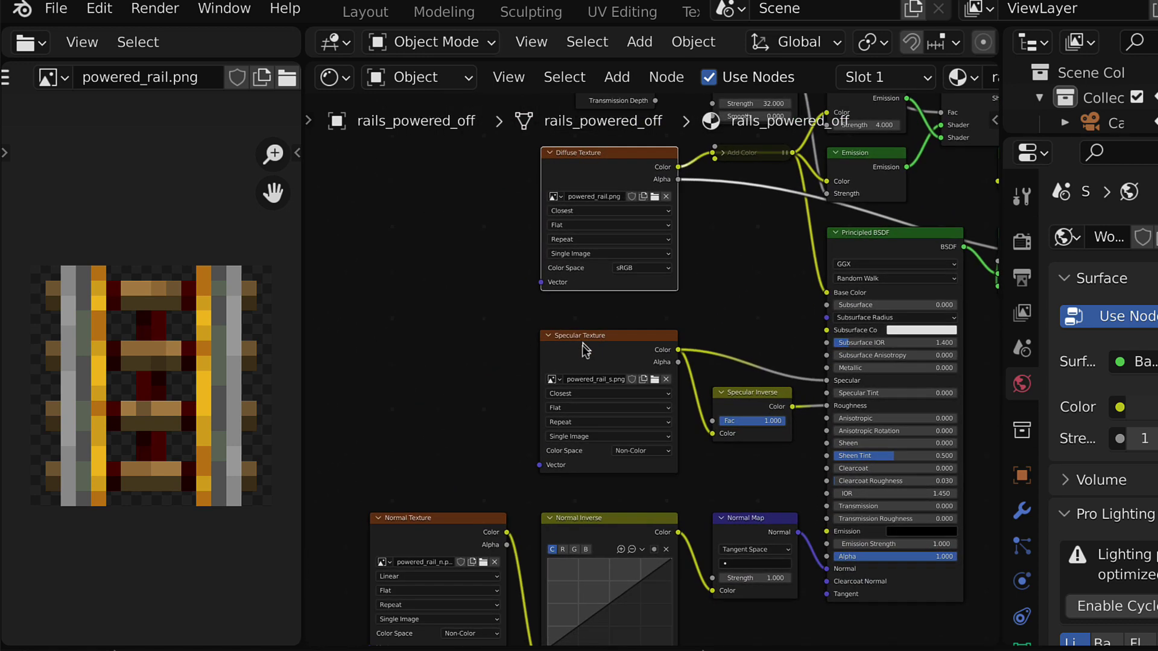
left_click(588, 335)
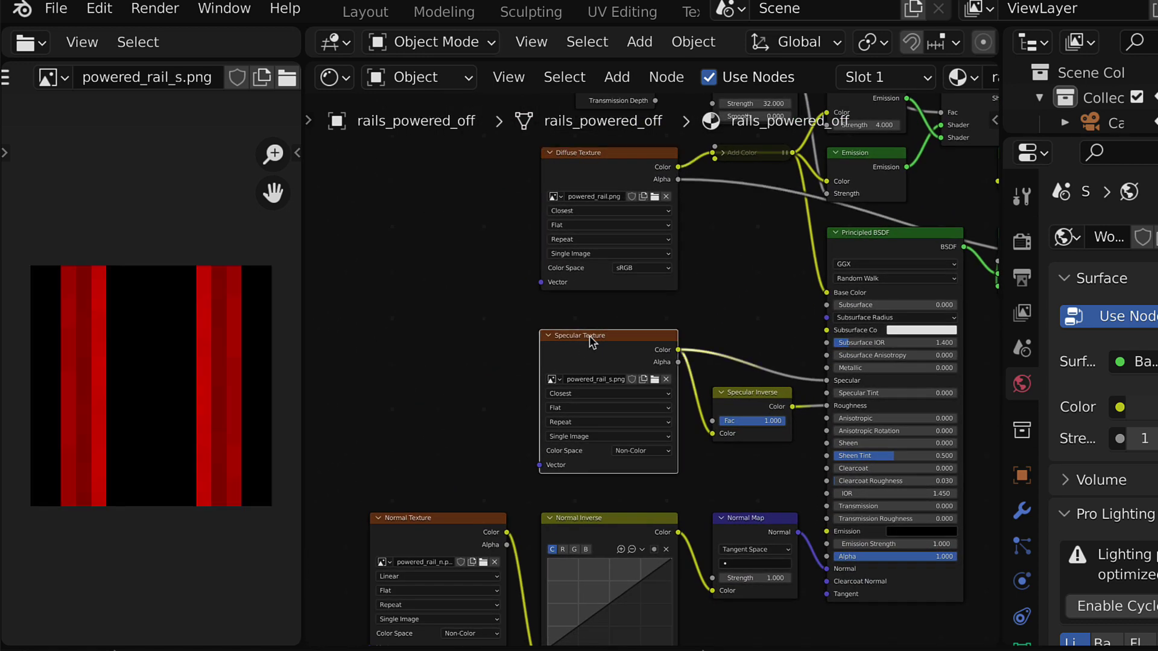
middle_click_drag(588, 335, 635, 232)
left_click(486, 422)
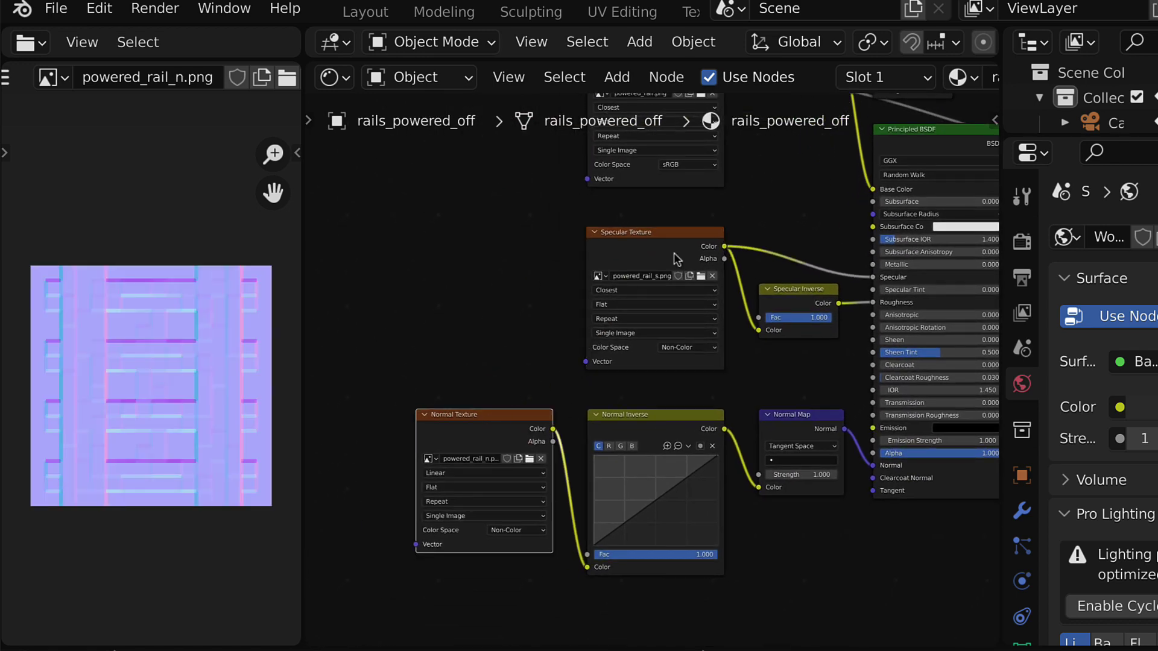
- Examine how the Light Falloff and Emission nodes connect in the rails_powered_off material
middle_click_drag(774, 185, 556, 451)
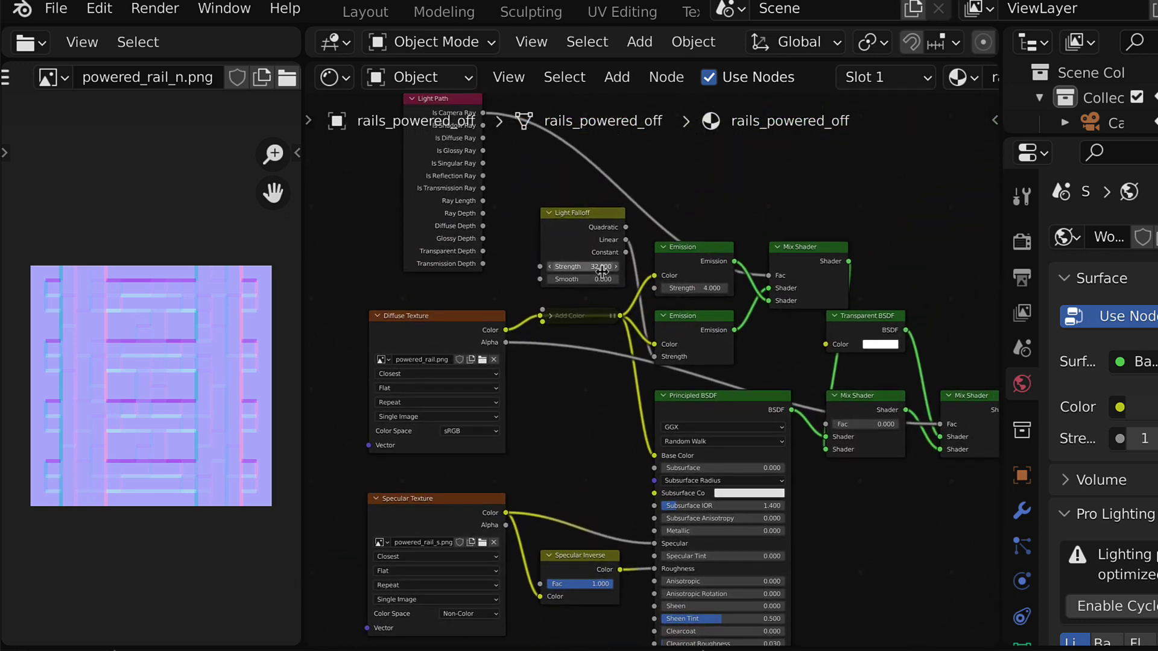
middle_click_drag(602, 271, 620, 103, "ctrl")
middle_click_drag(619, 103, 593, 272)
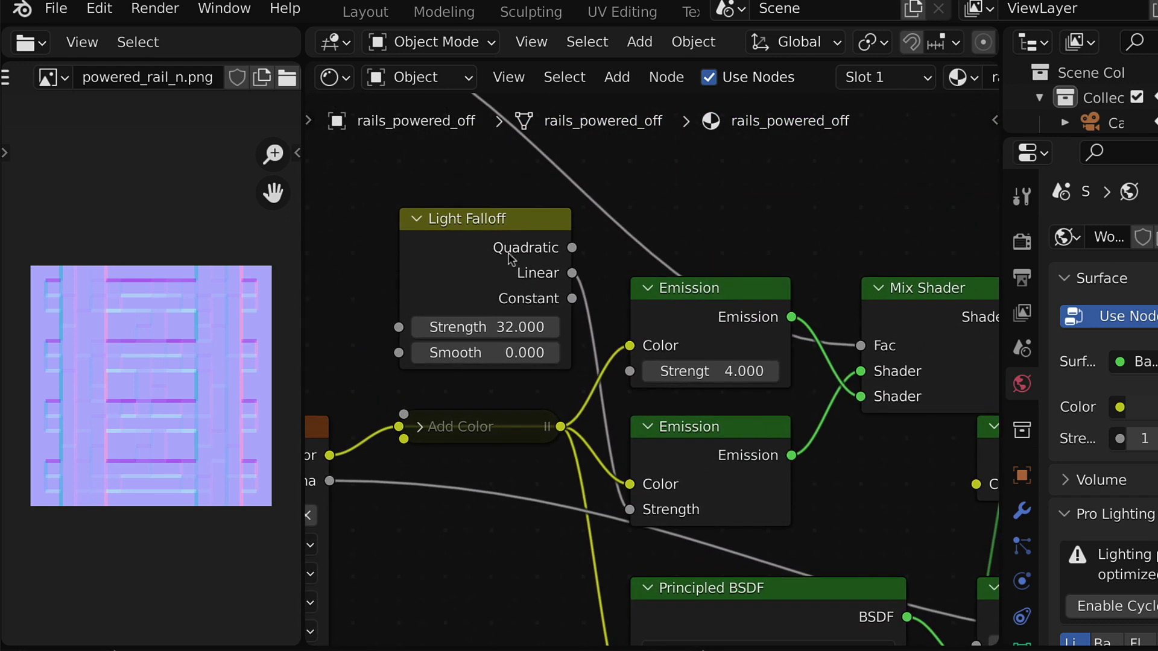
left_click(509, 258)
left_click(641, 276)
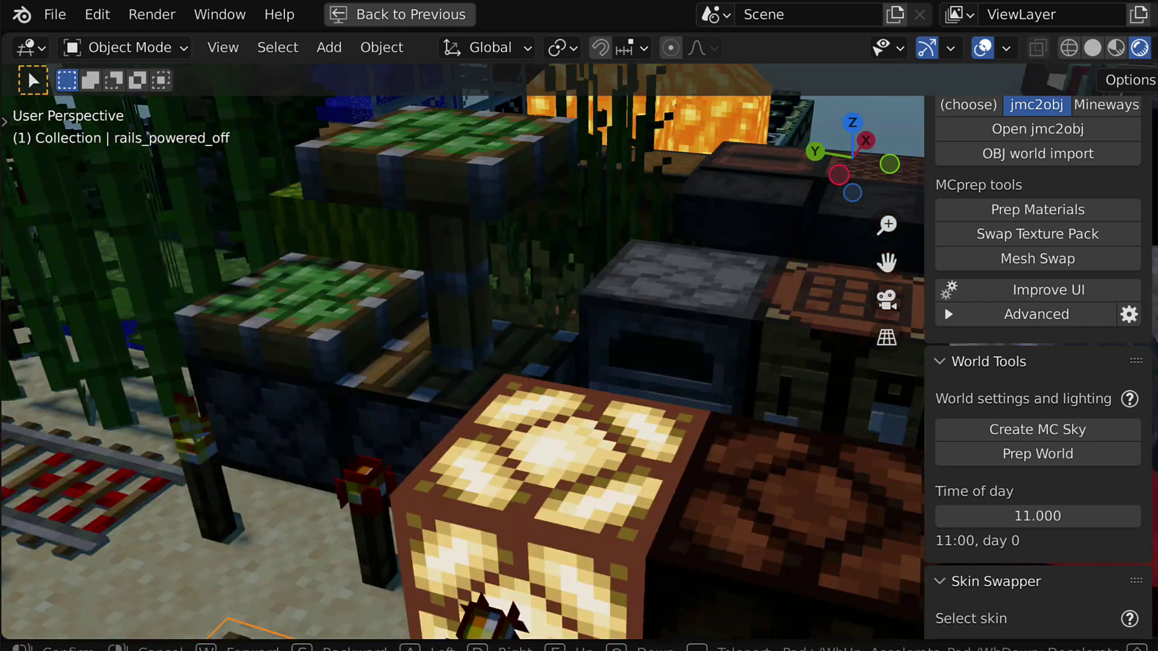
- Fly through the rendered world to examine the glowing redstone block and its surrounding blocks
key("w")
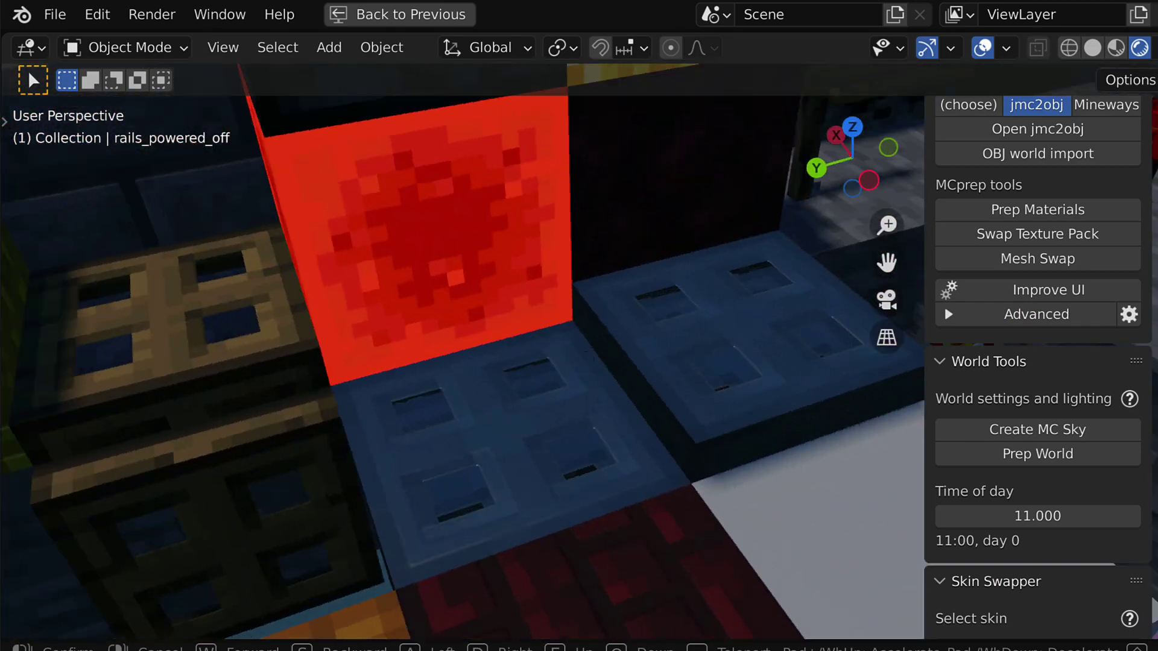
key("s")
key("d")
left_click(594, 353)
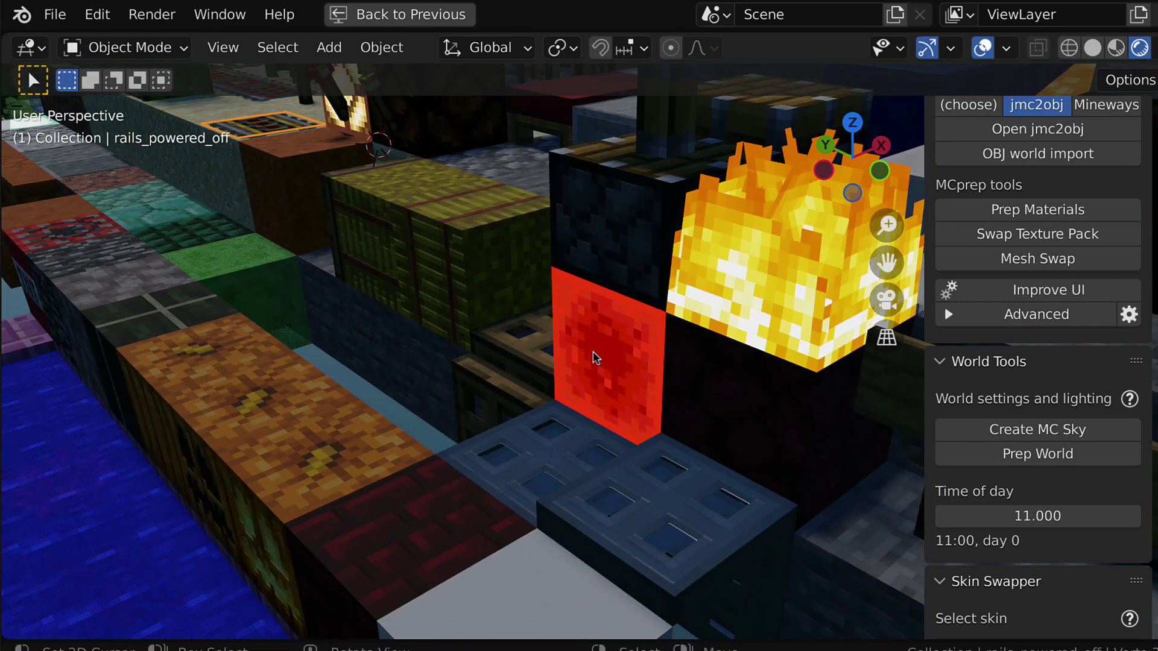
- Run Prep Materials on all blocks in this scene and on the selected blocks in the Blender 2.79 scene
key("a")
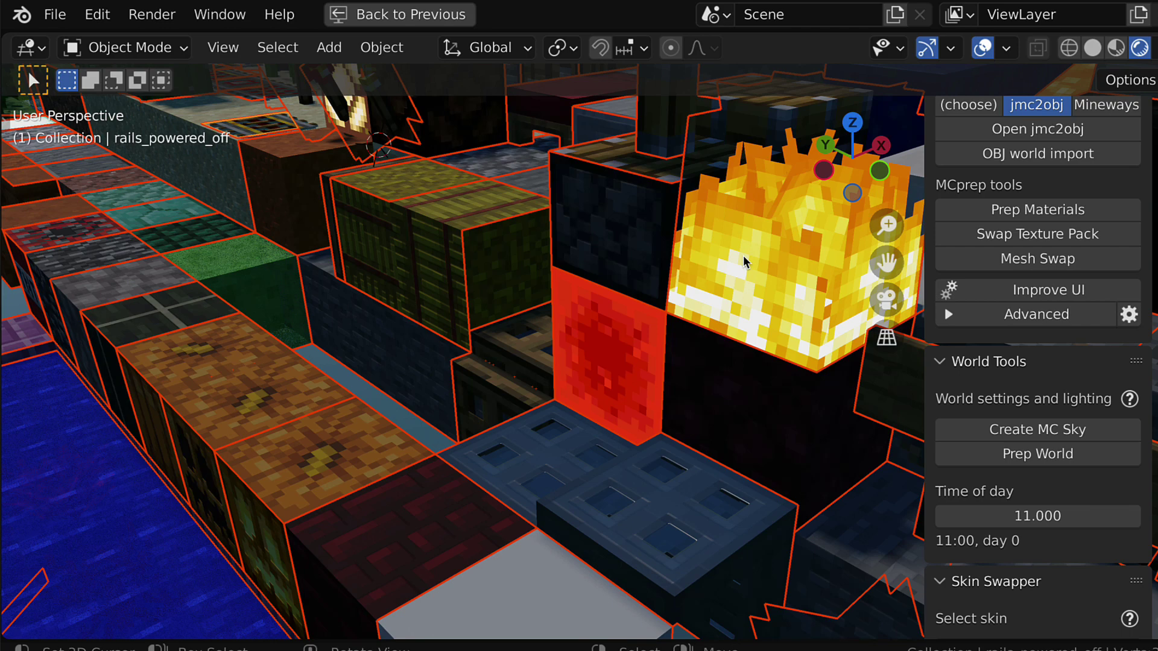
left_click(1025, 208)
left_click(963, 255)
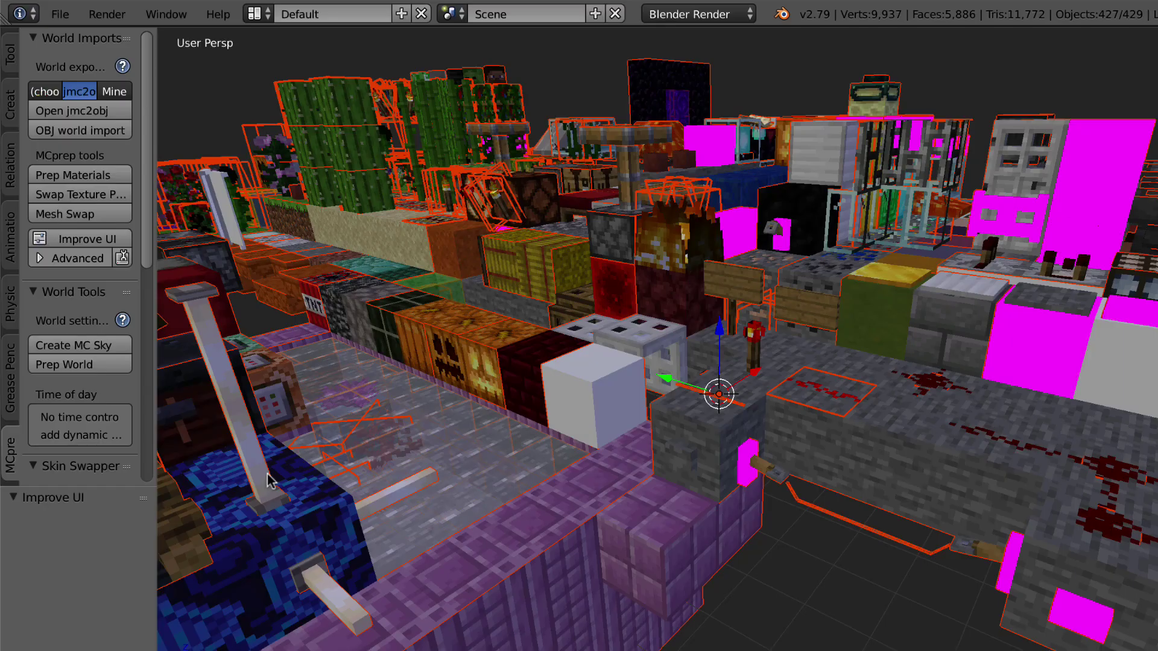
left_click(94, 176)
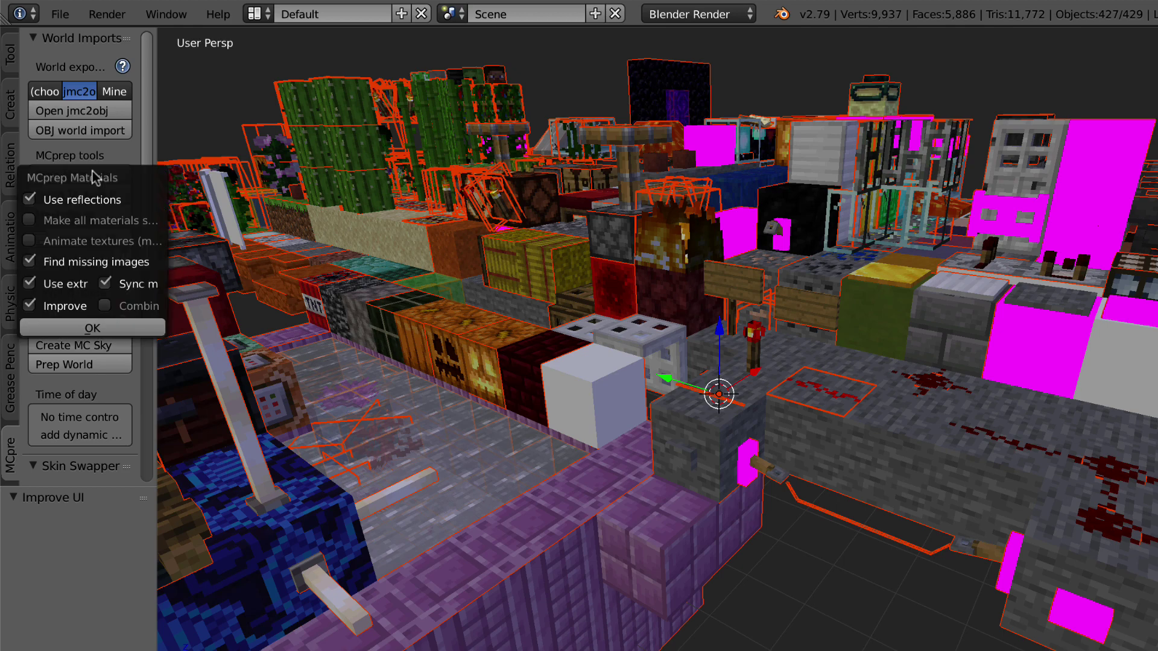
left_click(148, 328)
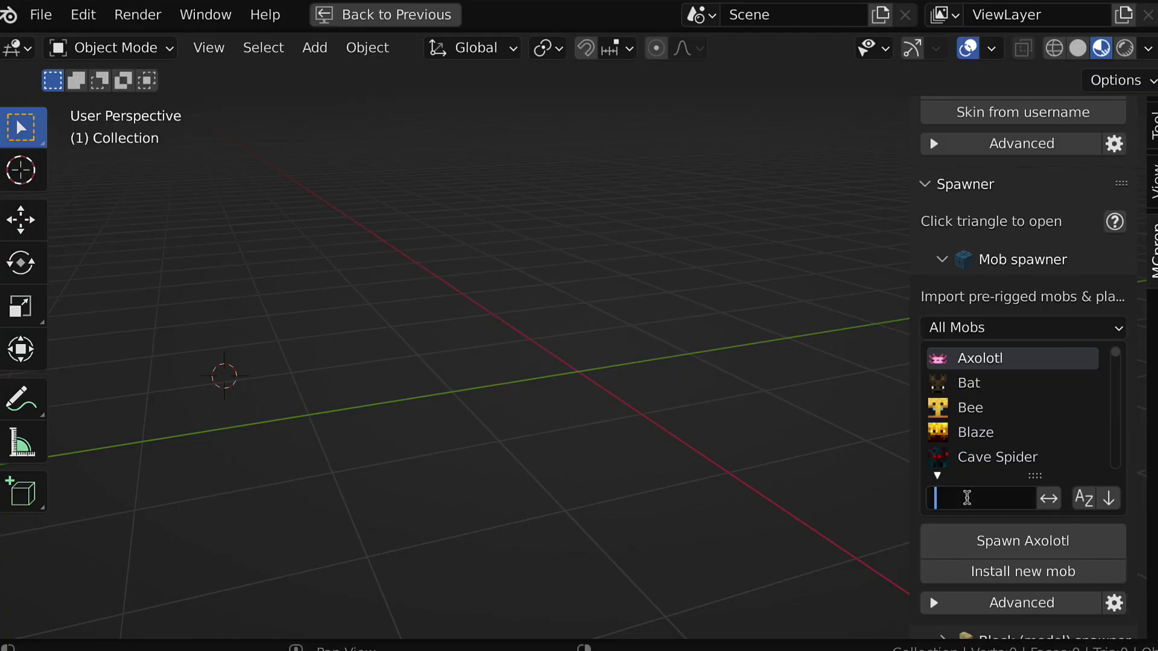
- Filter the mob list by "zombi" and spawn the Zombie Villager at the 3D cursor
type("zombi")
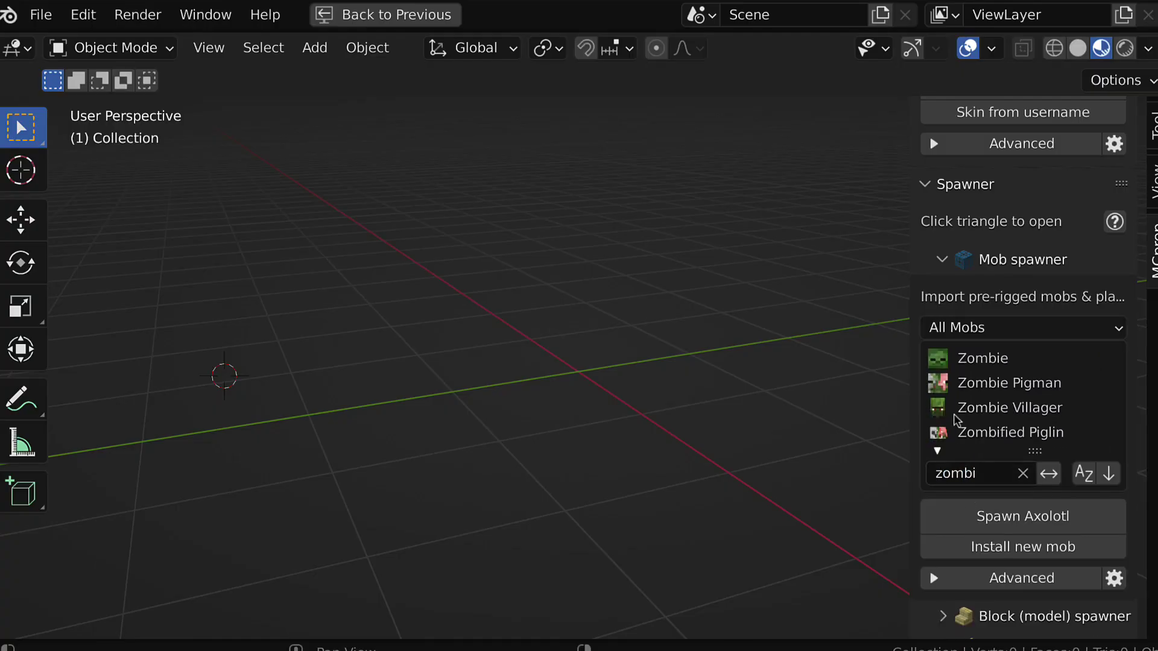
left_click(956, 416)
left_click(977, 514)
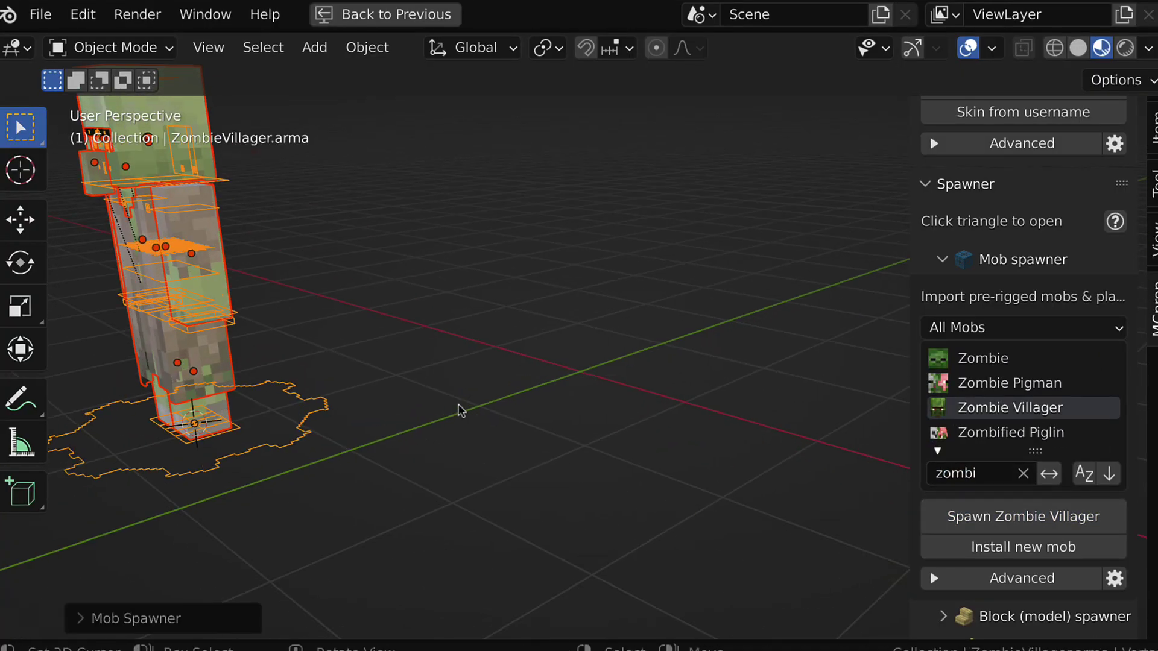
middle_click_drag(459, 411, 609, 453, "shift")
- Place the 3D cursor beside the zombie villager, filter the mobs by "stray", and spawn the Stray
left_click(591, 416)
left_click(958, 474)
type("stray")
left_click(979, 362)
left_click(983, 515)
- Place the 3D cursor beside the stray, filter the mobs by "drow", and spawn the Drowned
left_click(784, 404)
left_click(959, 476)
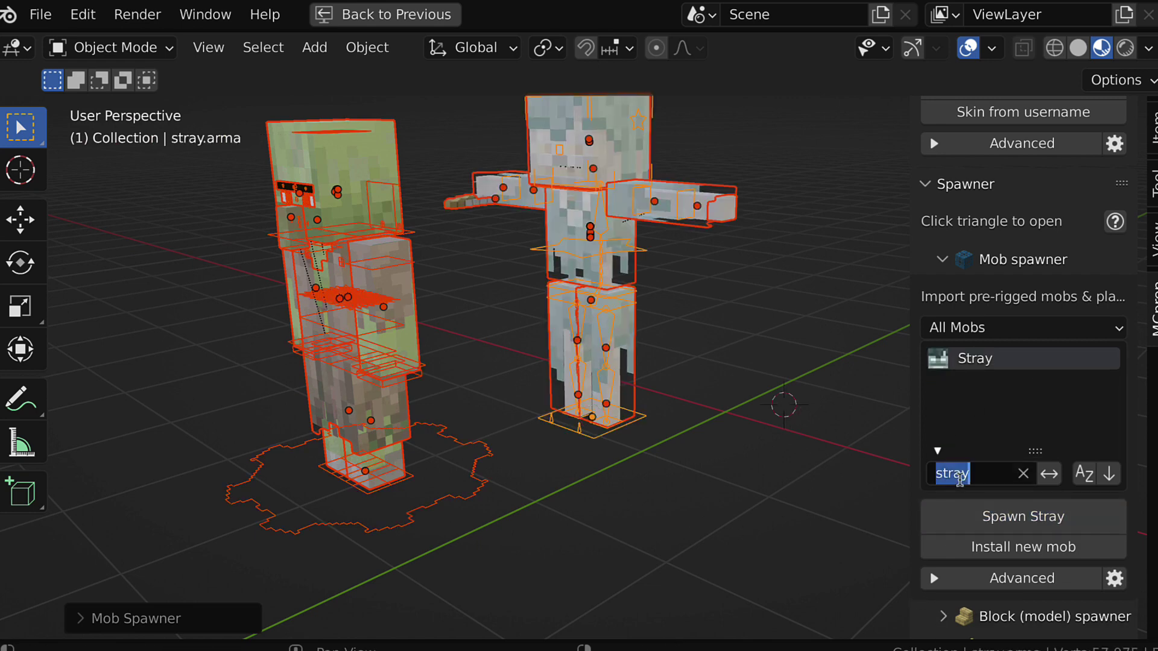
type("drow")
left_click(989, 516)
- Change the viewport shading and view the three spawned mobs from another angle
key("z")
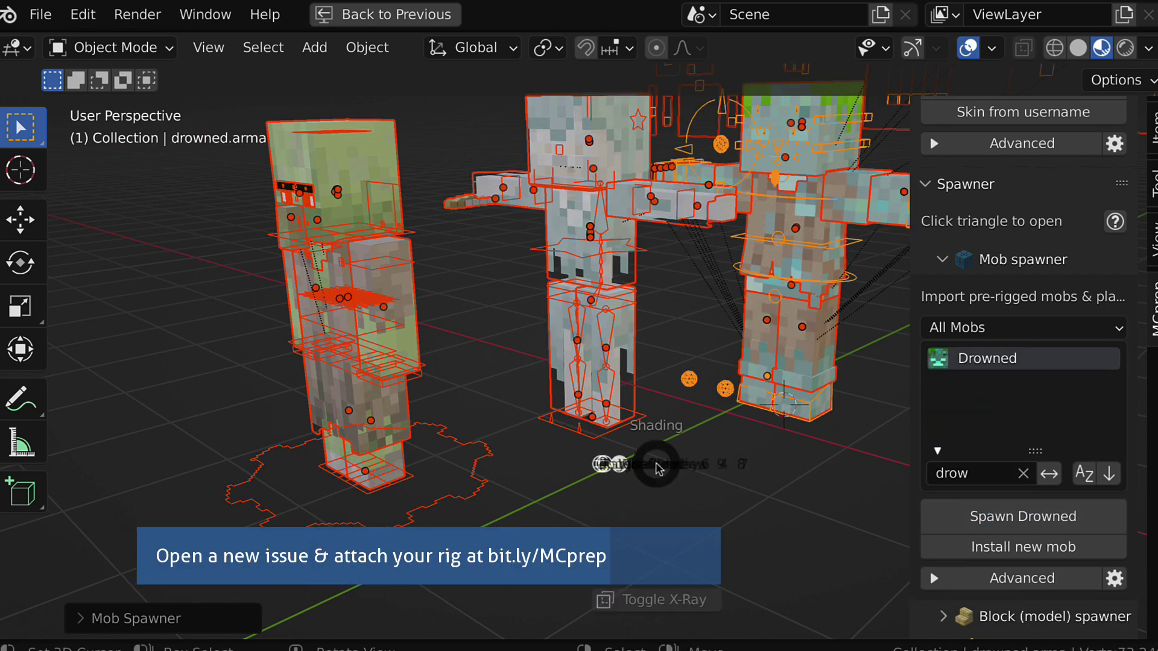
left_click(655, 332)
mouse_move(609, 367)
middle_mouse_down()
mouse_move(646, 334)
mouse_move(531, 387)
middle_mouse_up()
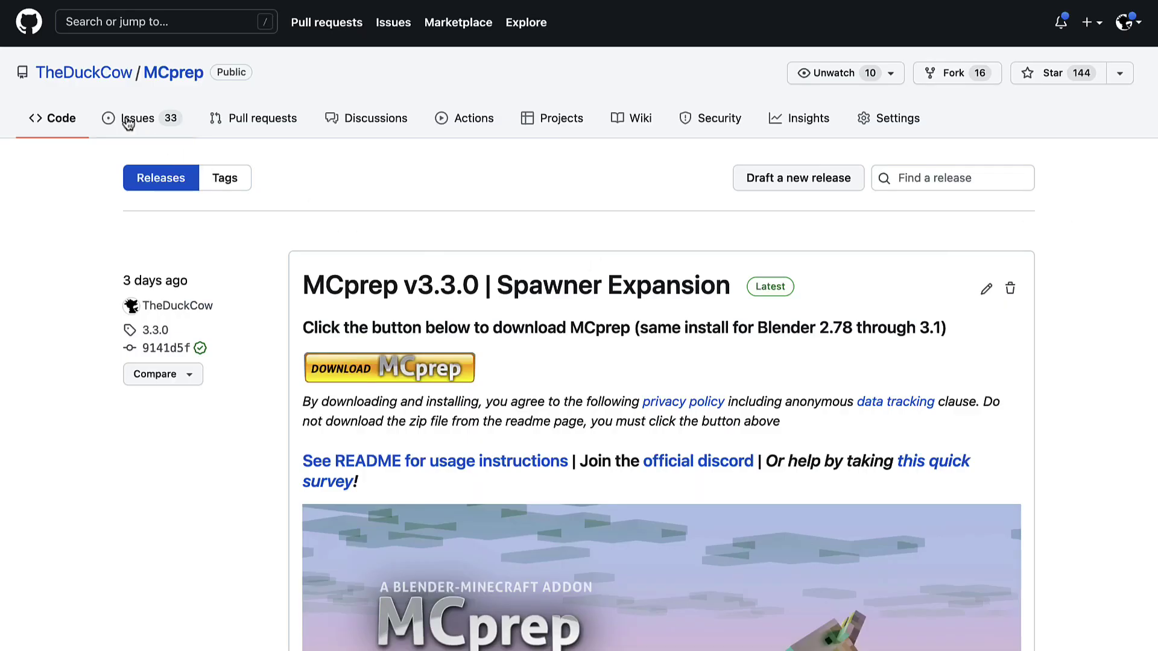
- Switch to the MCprep GitHub repository in the browser, start a new issue, and enter "Haaal"
left_click(121, 119)
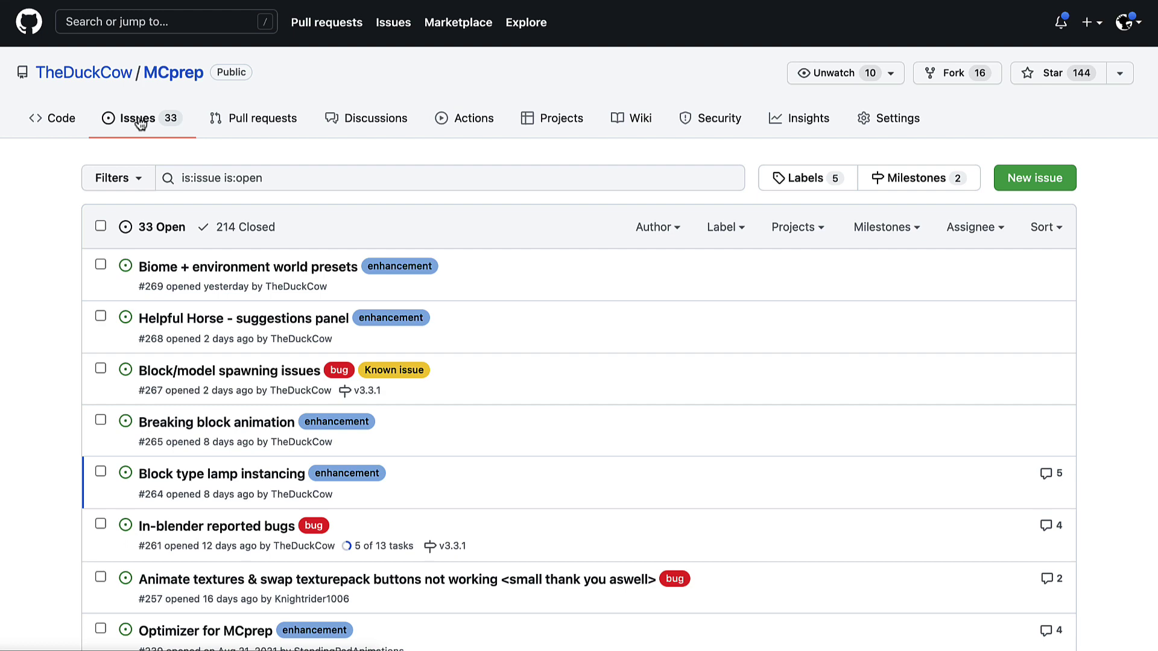
left_click(1018, 179)
type("Haaal")
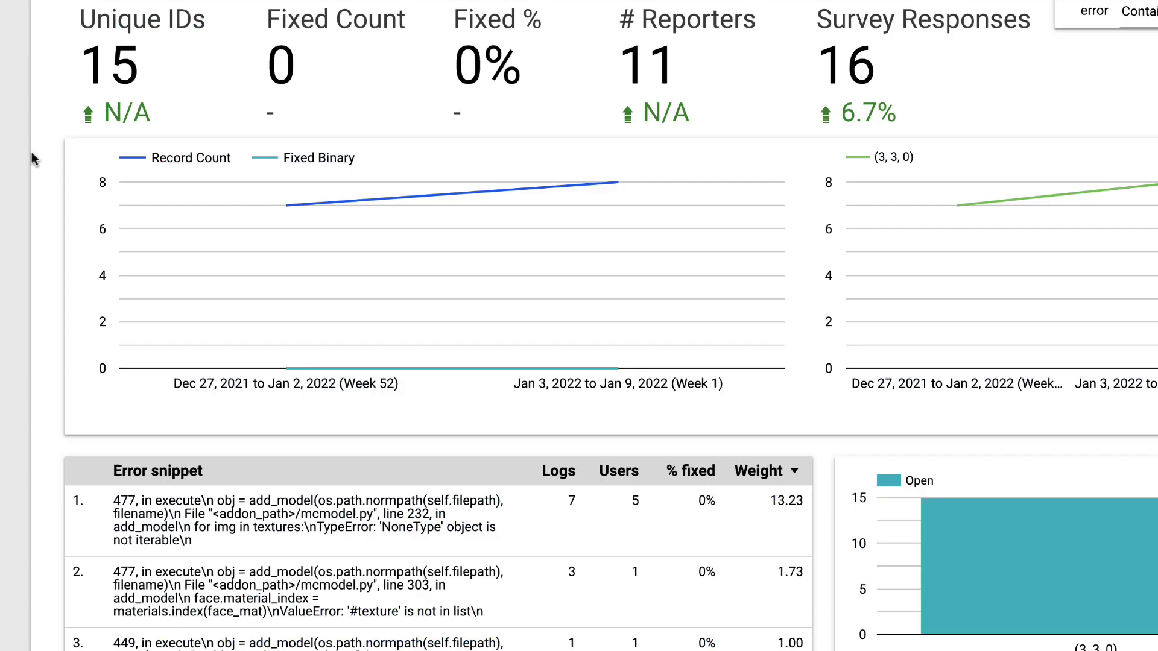
- Examine the error snippets and user comments in the MCprep error report dashboard
scroll(32, 155, "down", 5)
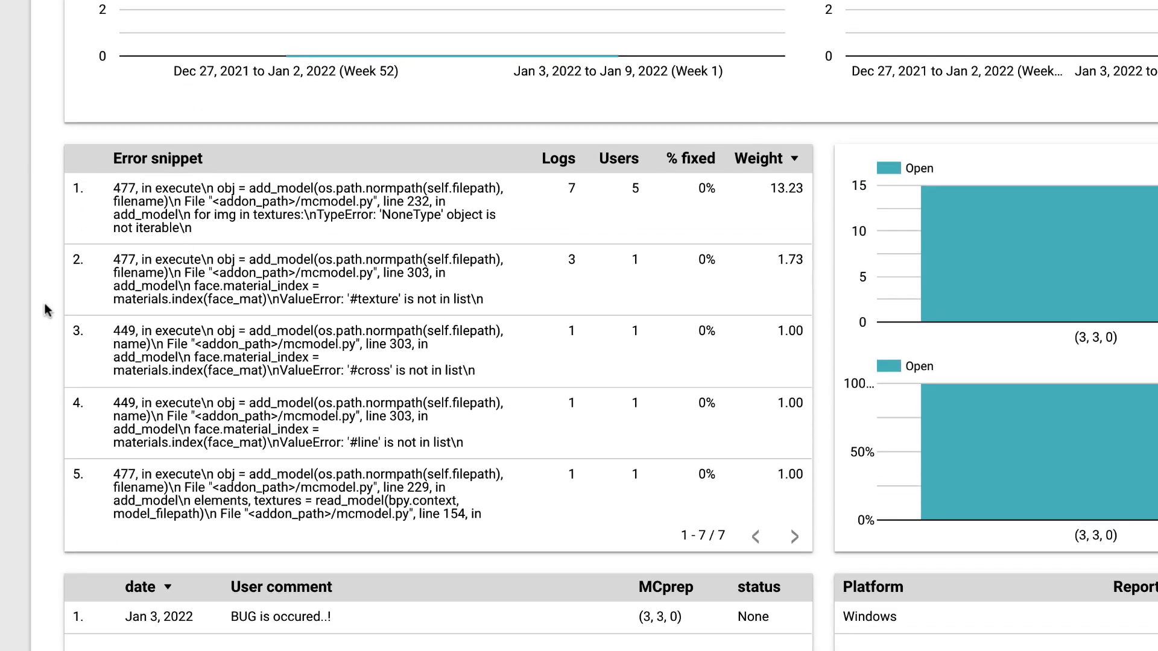
scroll(47, 310, "down", 2)
left_click_drag(364, 487, 118, 478)
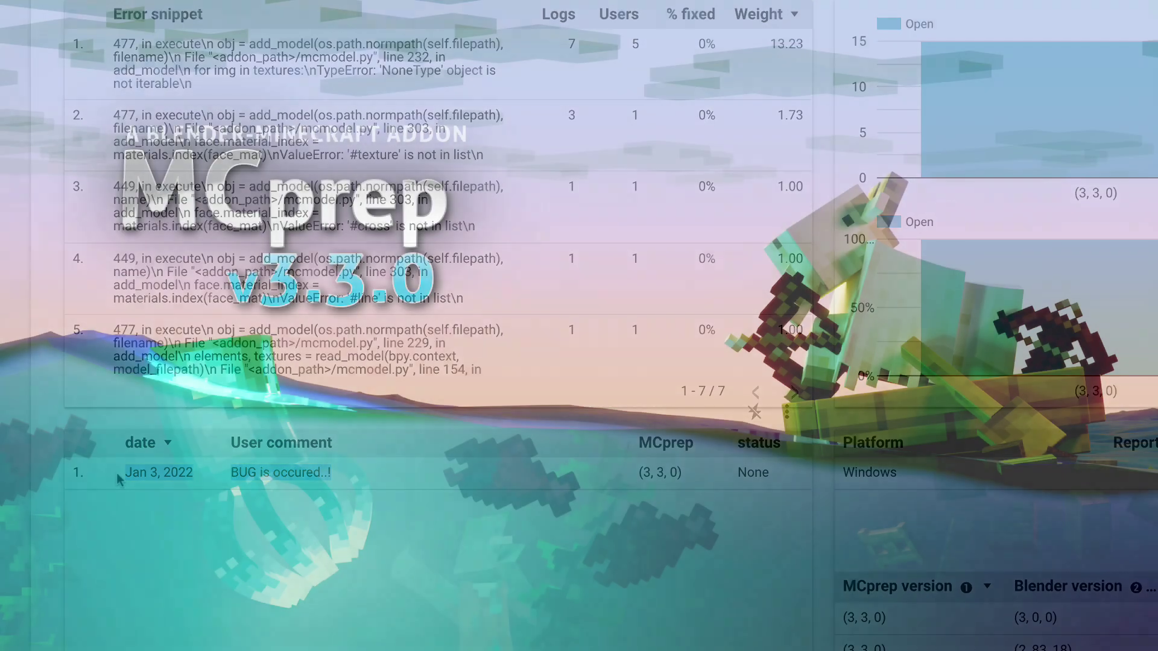